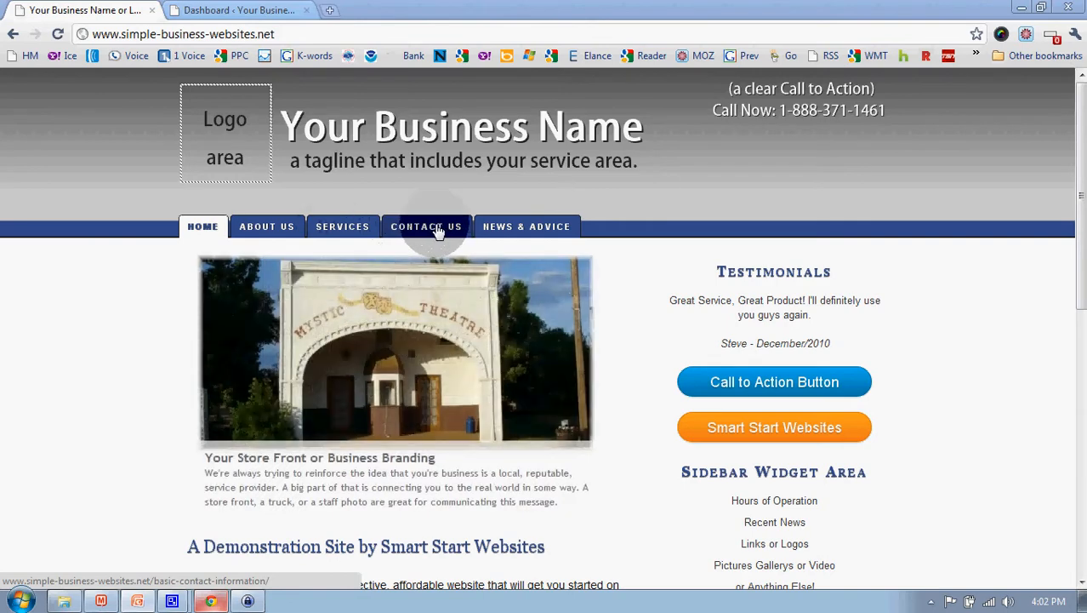
Step: Look over the public home page and the WordPress dashboard, and reload the home page
{"action": "mouse_move", "coordinate": [234, 231]}
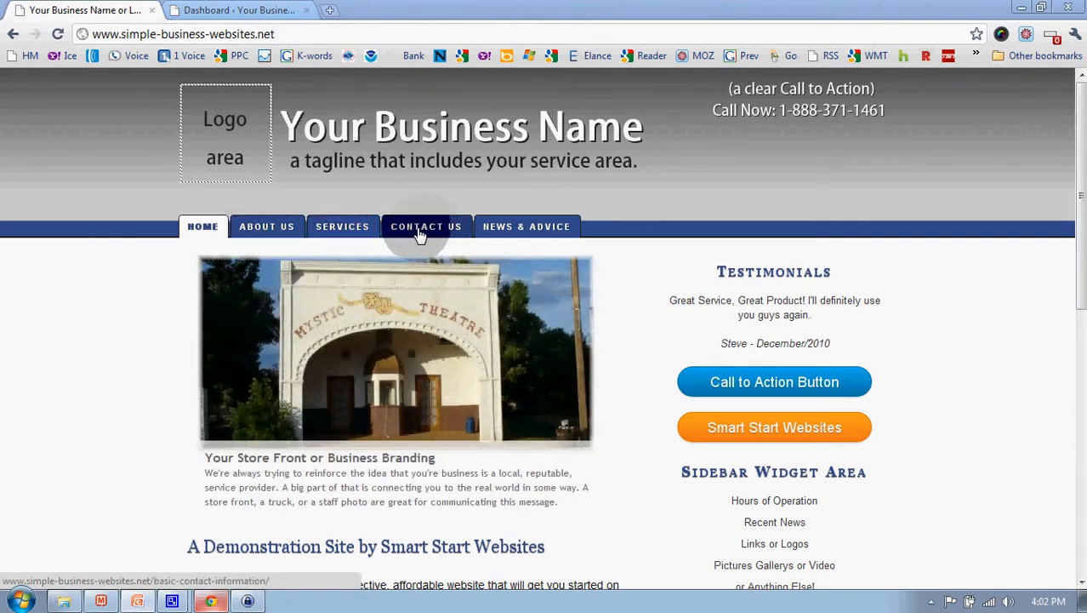
{"action": "mouse_move", "coordinate": [336, 227]}
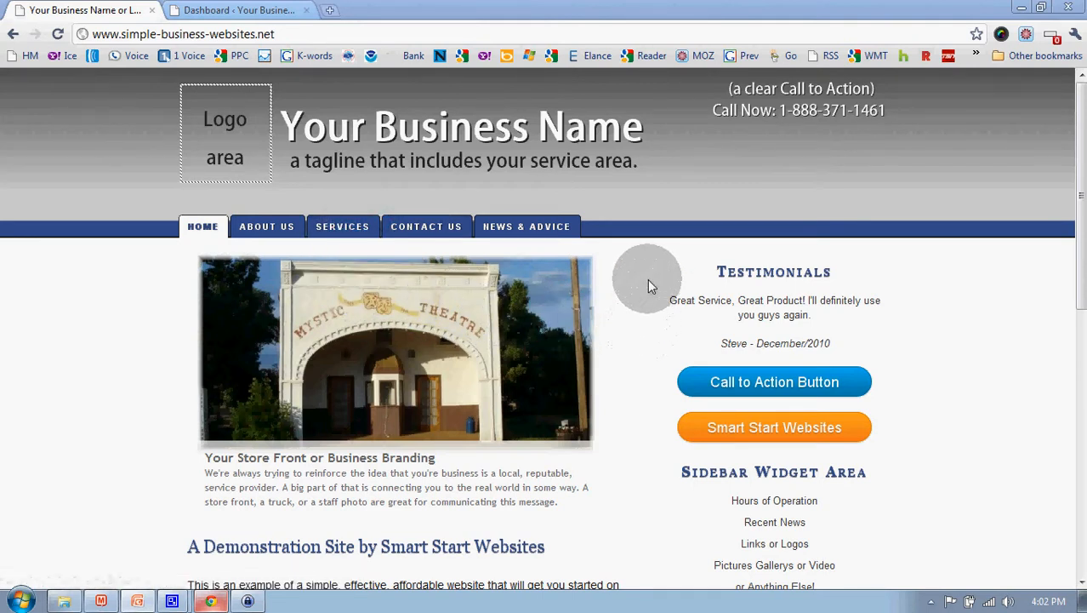
{"action": "mouse_move", "coordinate": [578, 227]}
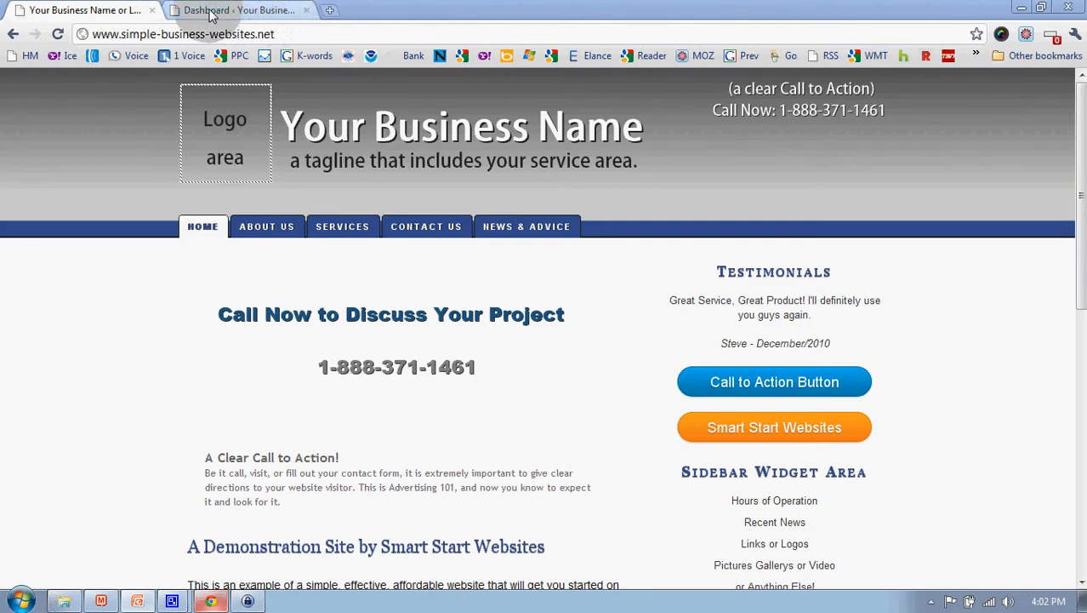
{"action": "left_click", "coordinate": [253, 12]}
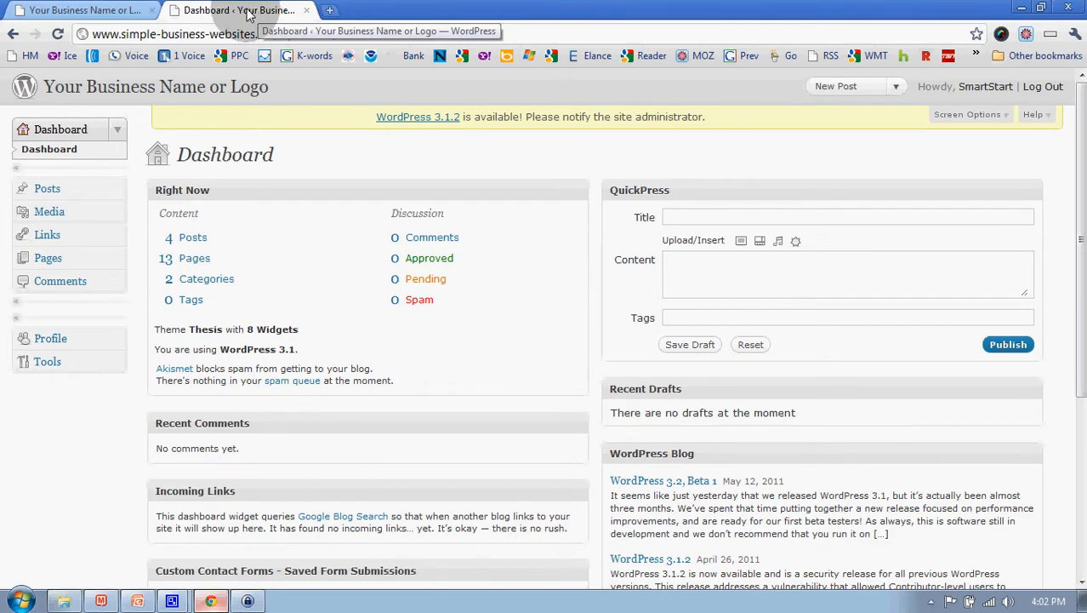
{"action": "left_click", "coordinate": [101, 10]}
{"action": "left_click", "coordinate": [240, 13]}
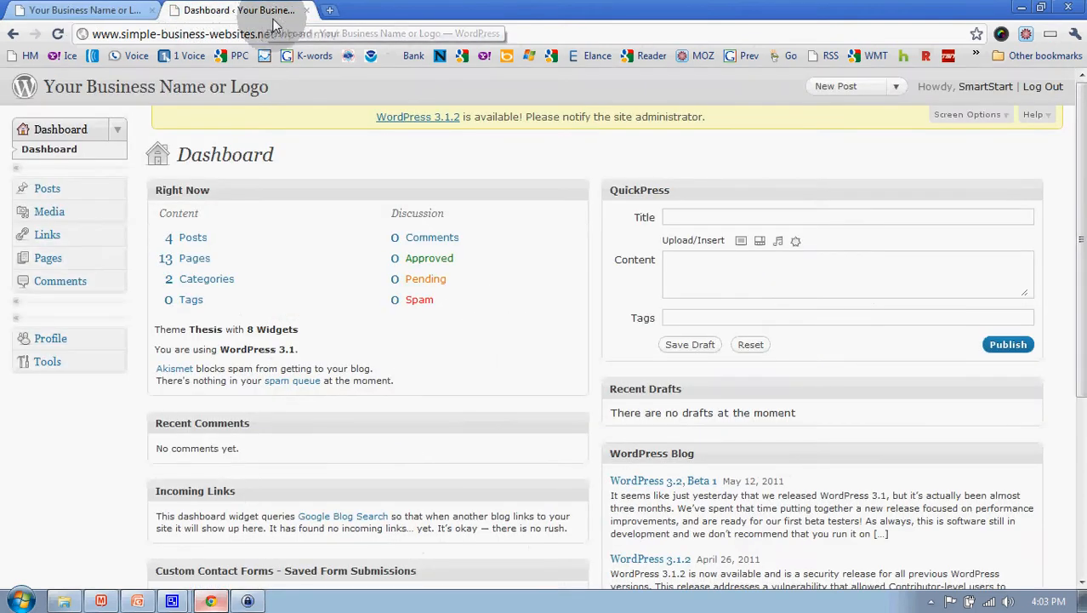
{"action": "left_click", "coordinate": [98, 12]}
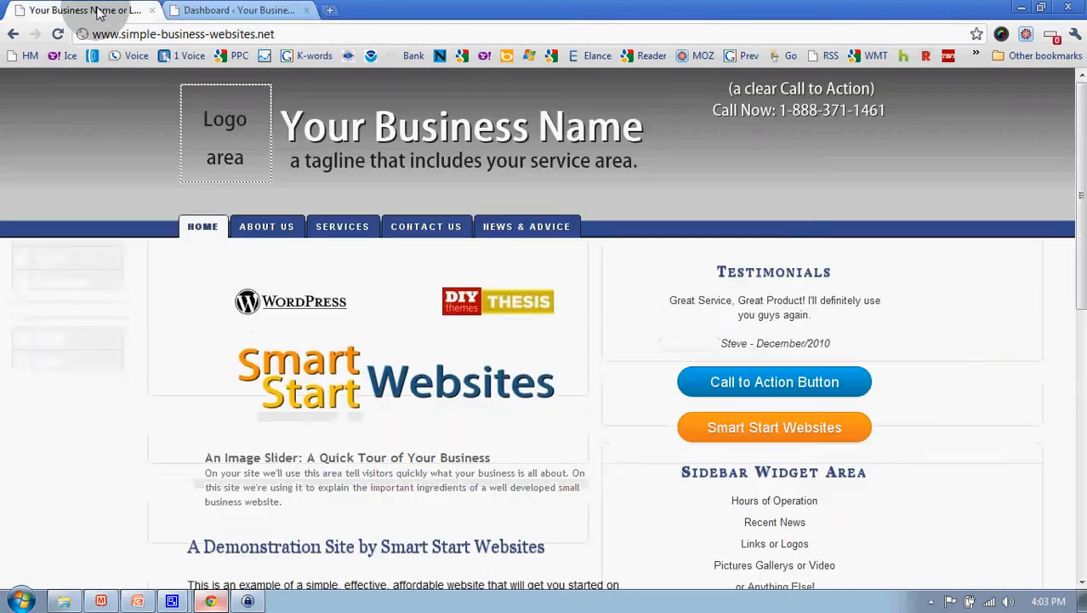
{"action": "left_click", "coordinate": [58, 36]}
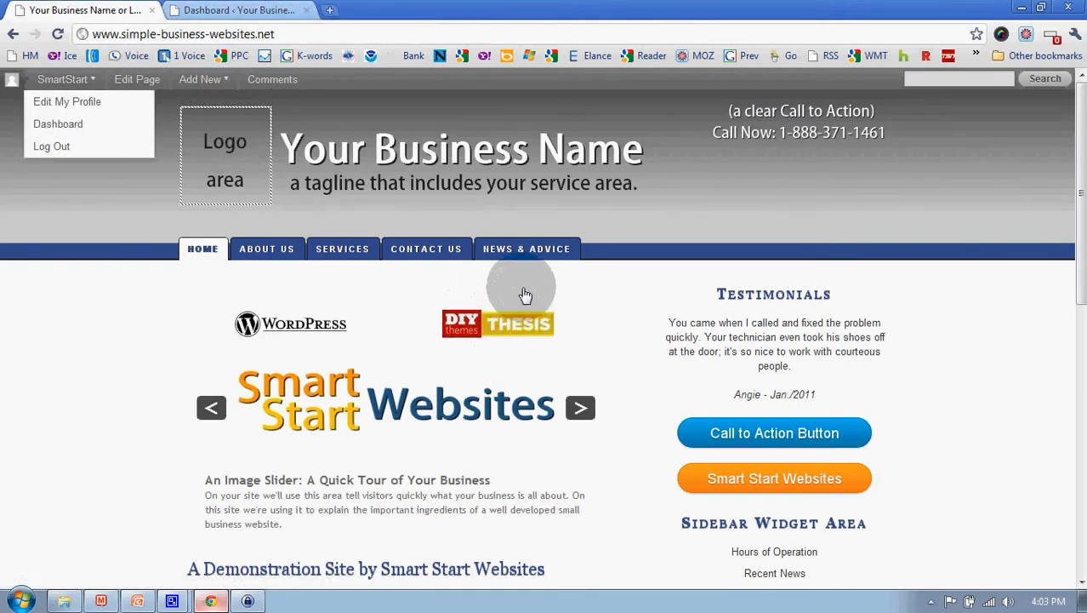
Step: Open the website's News & Advice page and review its posts from the top story to the article teasers
{"action": "left_click", "coordinate": [514, 253]}
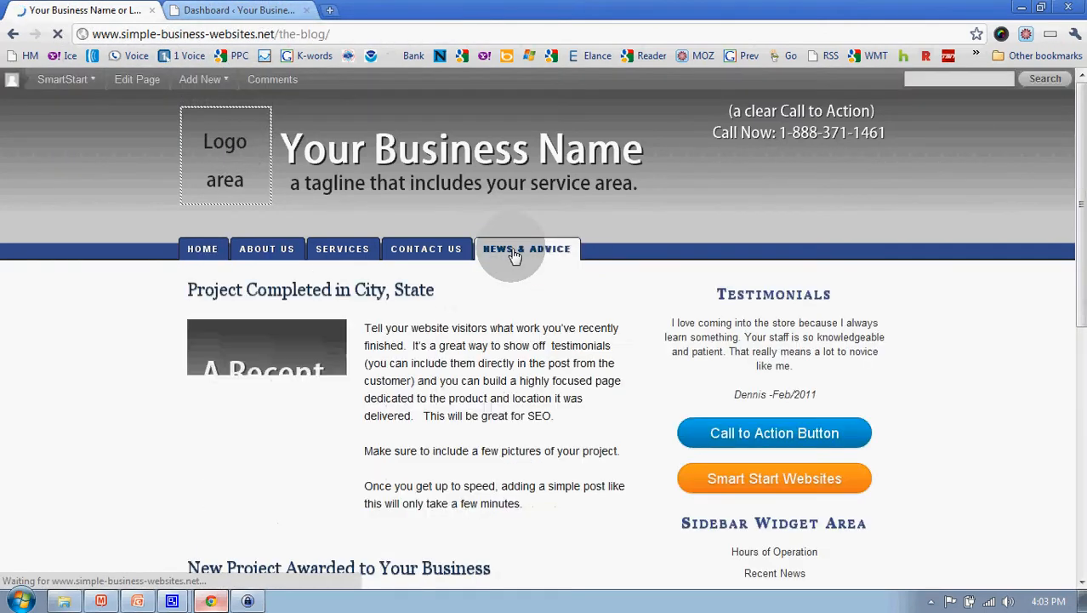
{"action": "scroll", "coordinate": [324, 293], "scroll_direction": "down", "scroll_amount": 5}
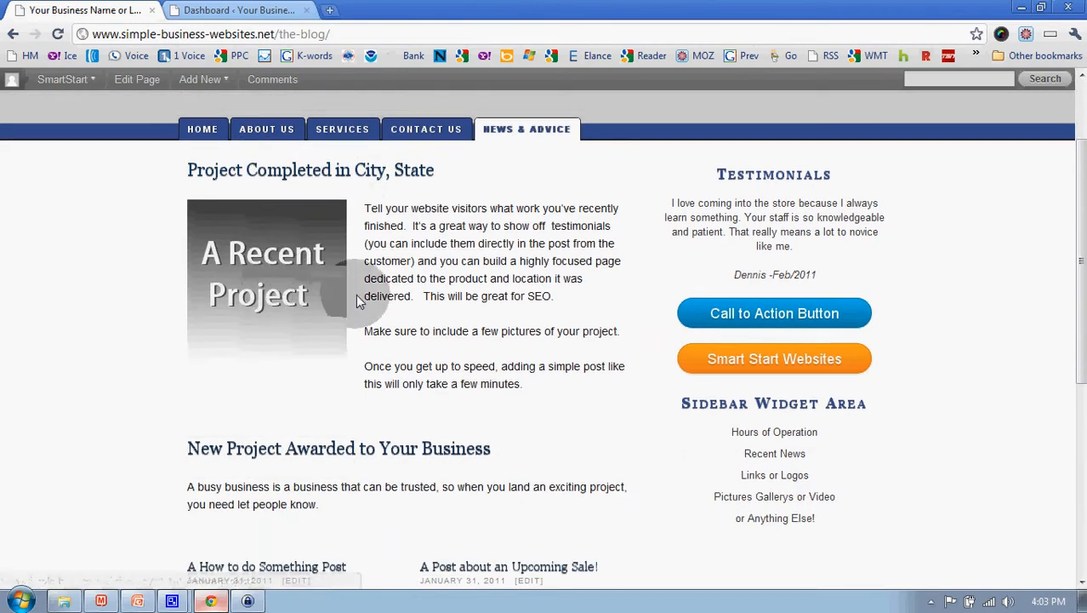
{"action": "scroll", "coordinate": [362, 298], "scroll_direction": "up", "scroll_amount": 5}
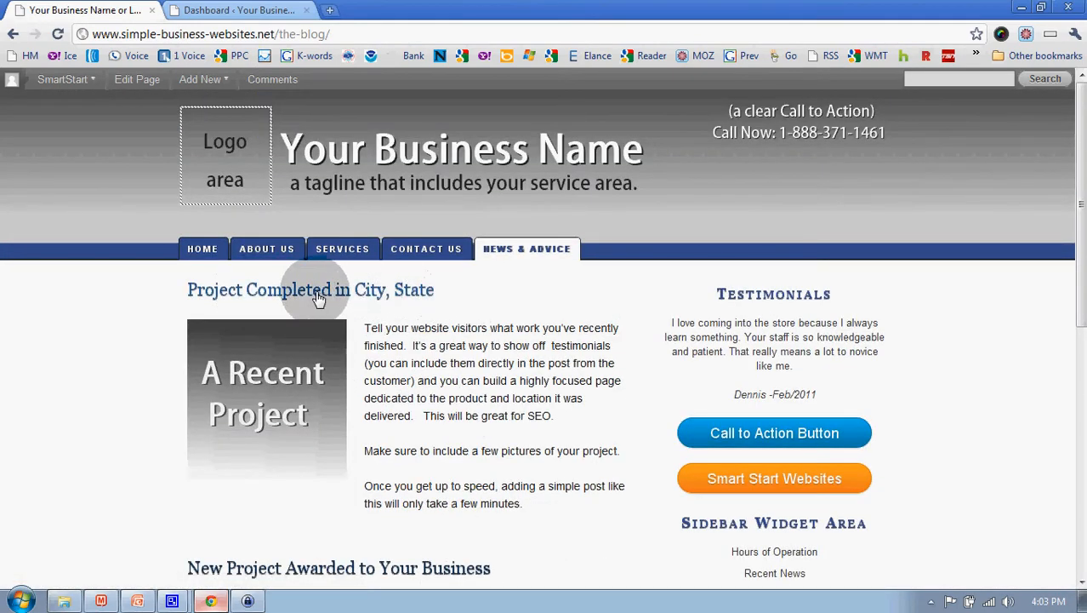
{"action": "scroll", "coordinate": [286, 308], "scroll_direction": "down", "scroll_amount": 3}
{"action": "scroll", "coordinate": [293, 321], "scroll_direction": "up", "scroll_amount": 3}
{"action": "scroll", "coordinate": [309, 323], "scroll_direction": "down", "scroll_amount": 4}
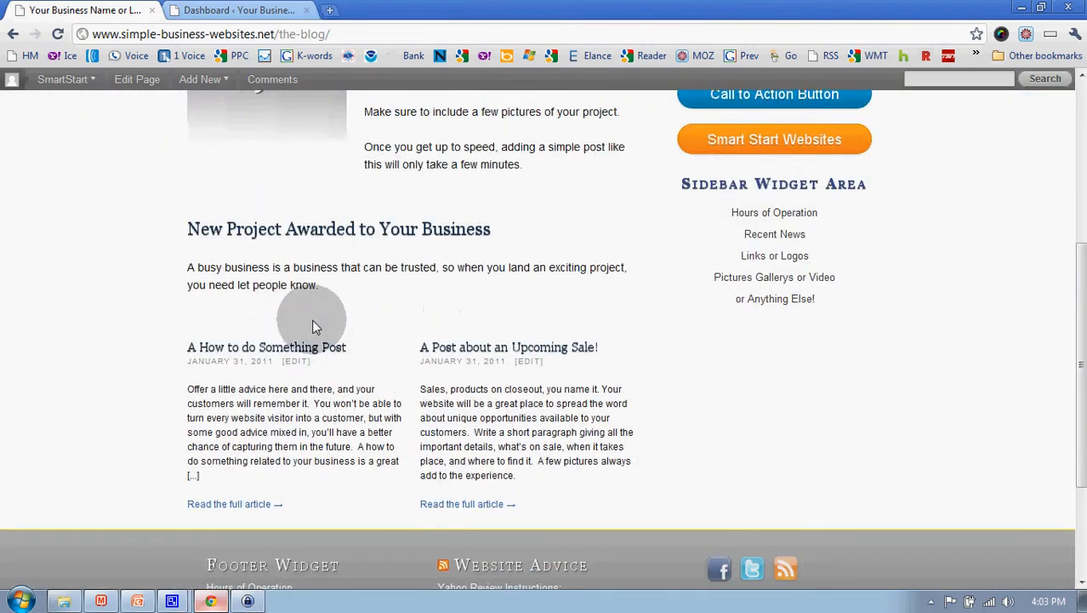
{"action": "scroll", "coordinate": [321, 317], "scroll_direction": "up", "scroll_amount": 4}
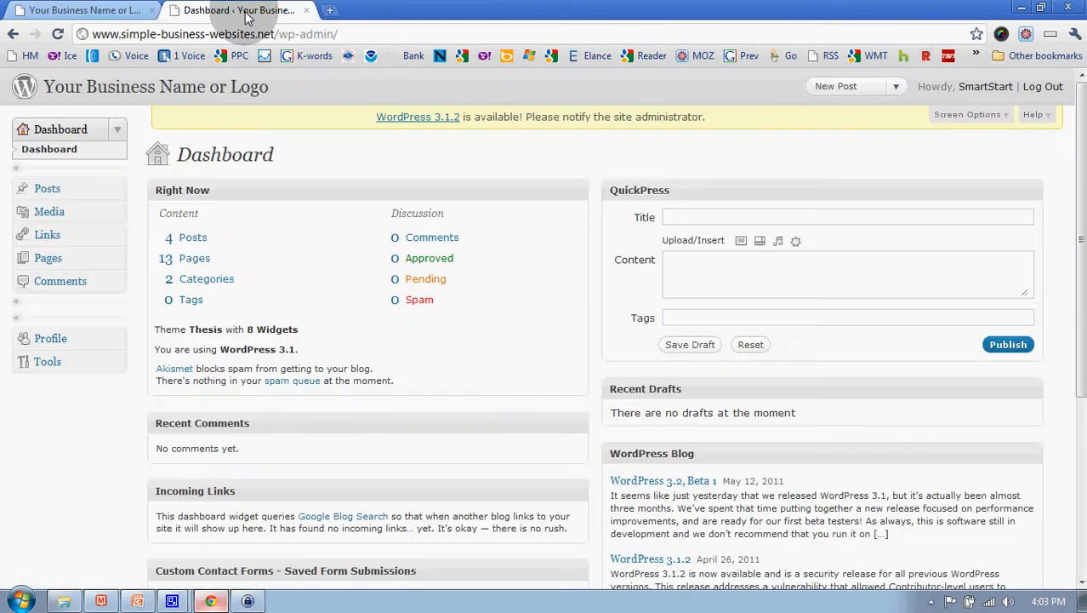
Step: Return to the WordPress dashboard and start a new post
{"action": "left_click", "coordinate": [243, 10]}
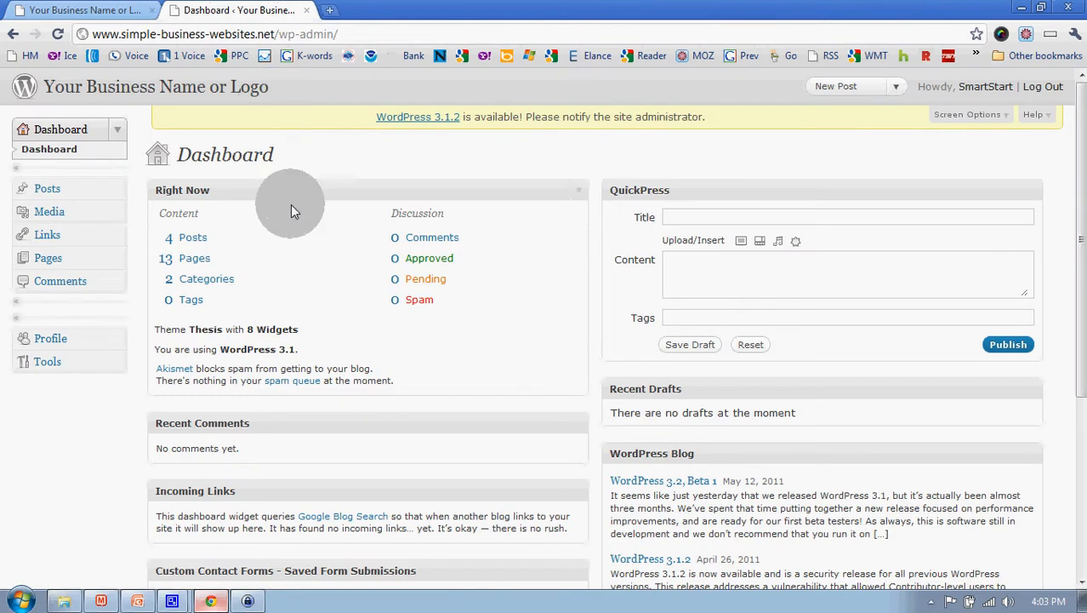
{"action": "left_click", "coordinate": [116, 190]}
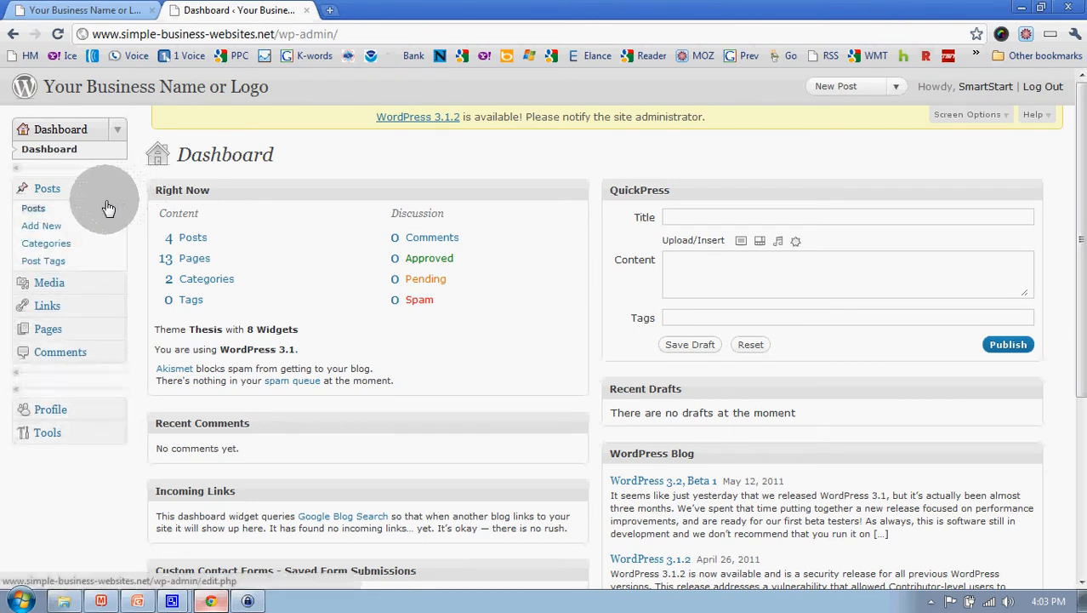
{"action": "left_click", "coordinate": [55, 230]}
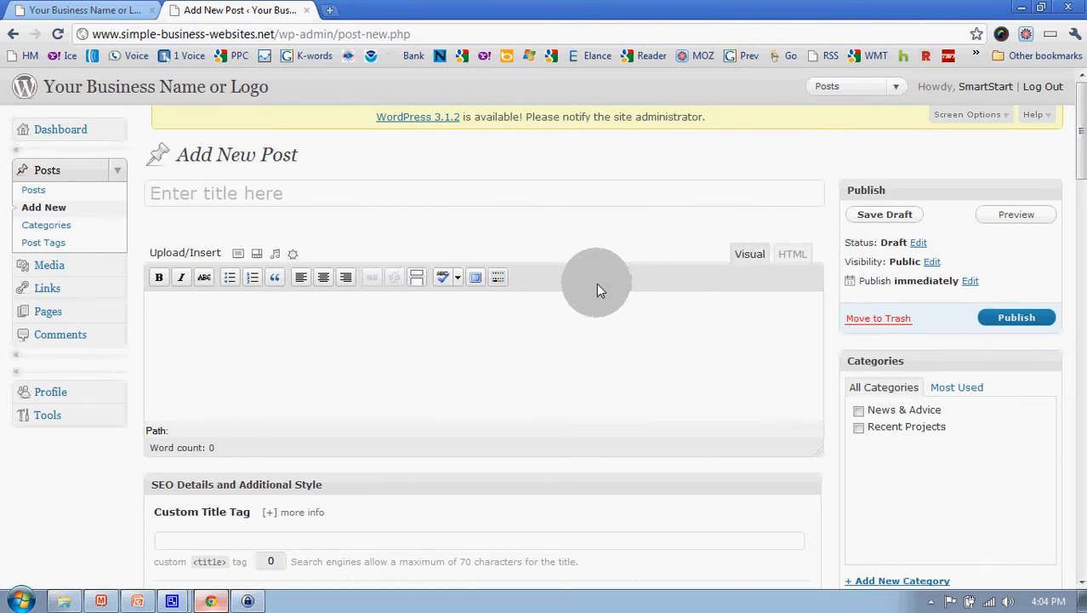
Step: Show the post editor's second row of formatting tools
{"action": "left_click", "coordinate": [498, 279]}
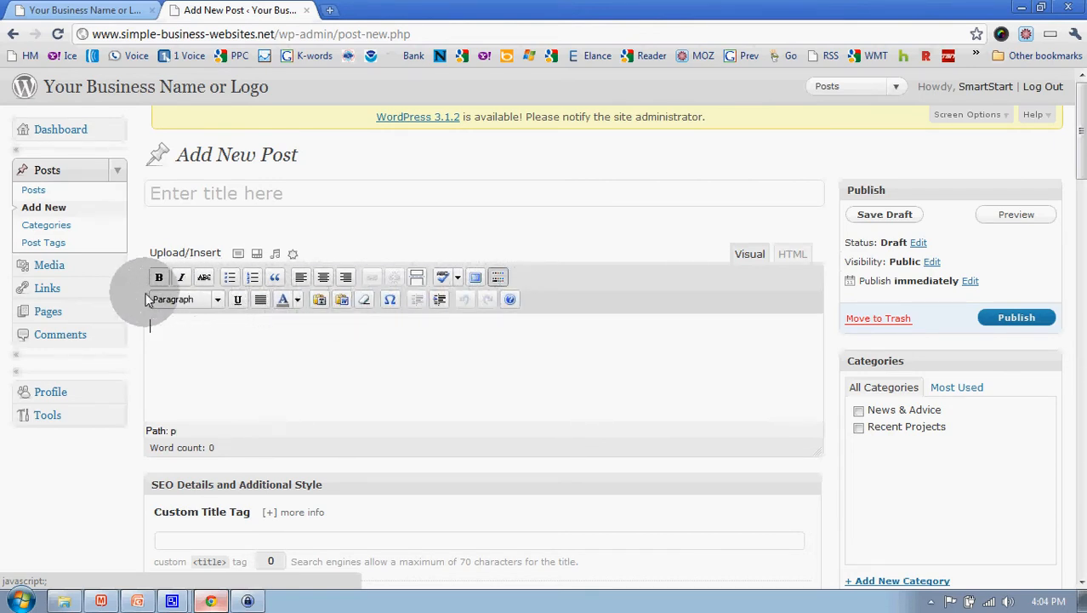
{"action": "left_click", "coordinate": [499, 280]}
{"action": "left_click", "coordinate": [499, 280]}
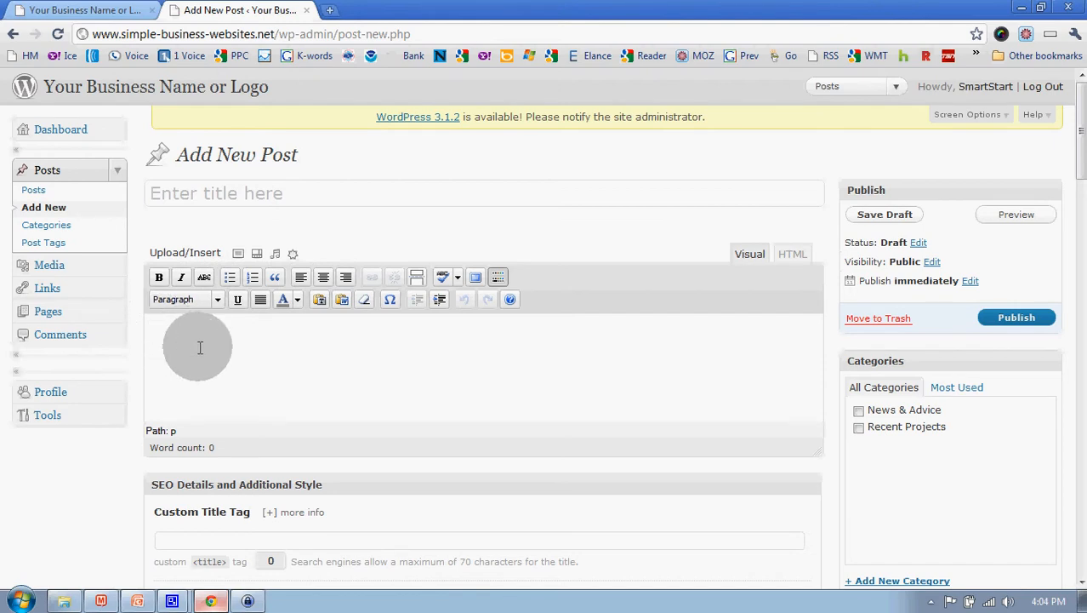
Step: Title the post "Recently Completed Project in Minot, ND!" and write "We recently completed a great new project in Minot." as its body
{"action": "left_click", "coordinate": [291, 193]}
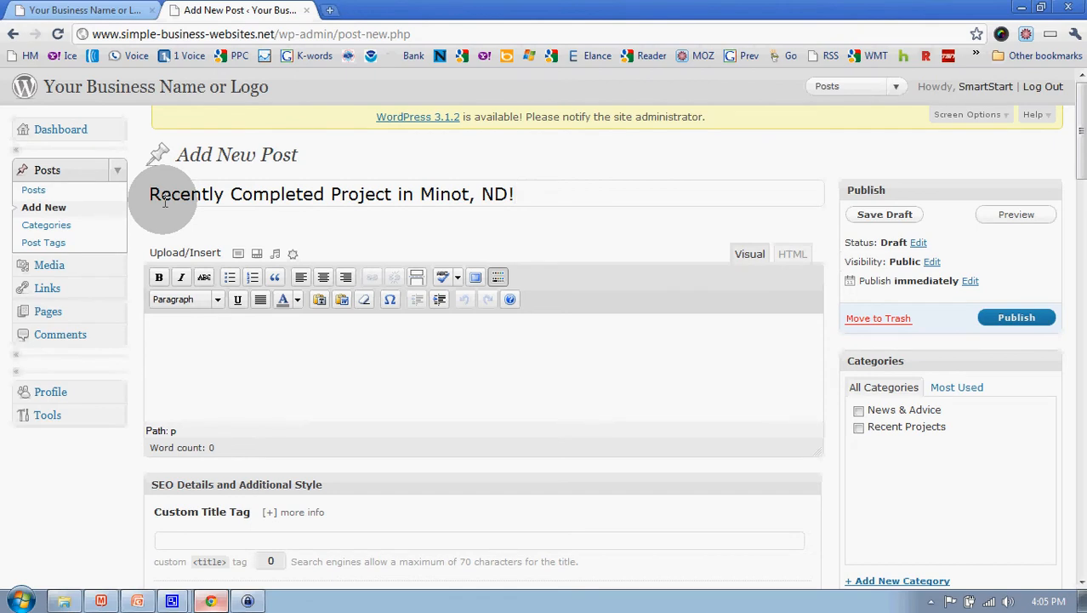
{"action": "left_click", "coordinate": [178, 343]}
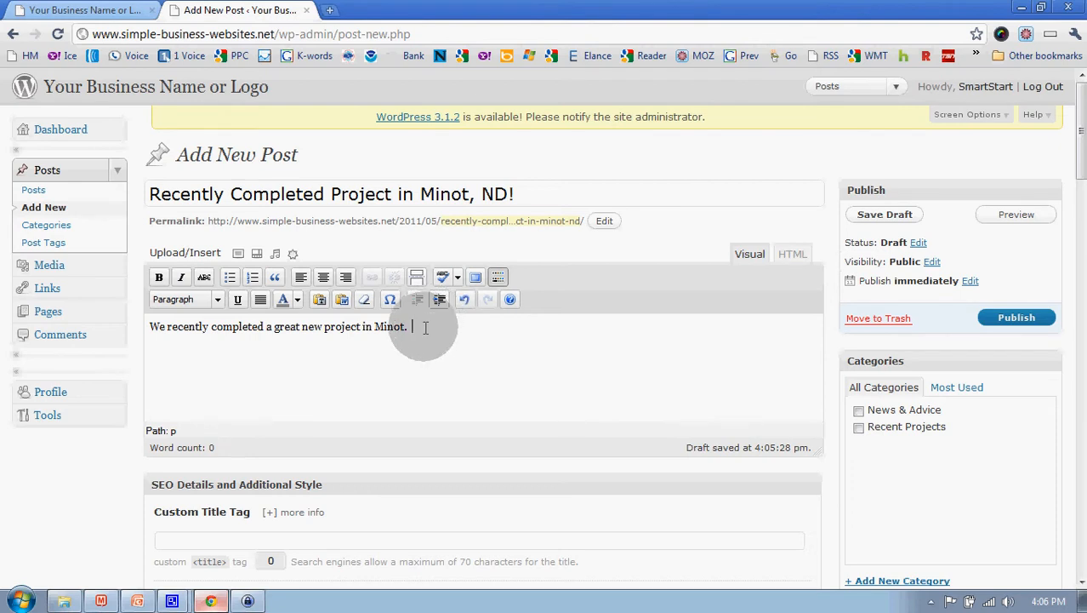
Step: Format the body sentence as Heading 2
{"action": "left_click_drag", "start_coordinate": [414, 327], "coordinate": [151, 313]}
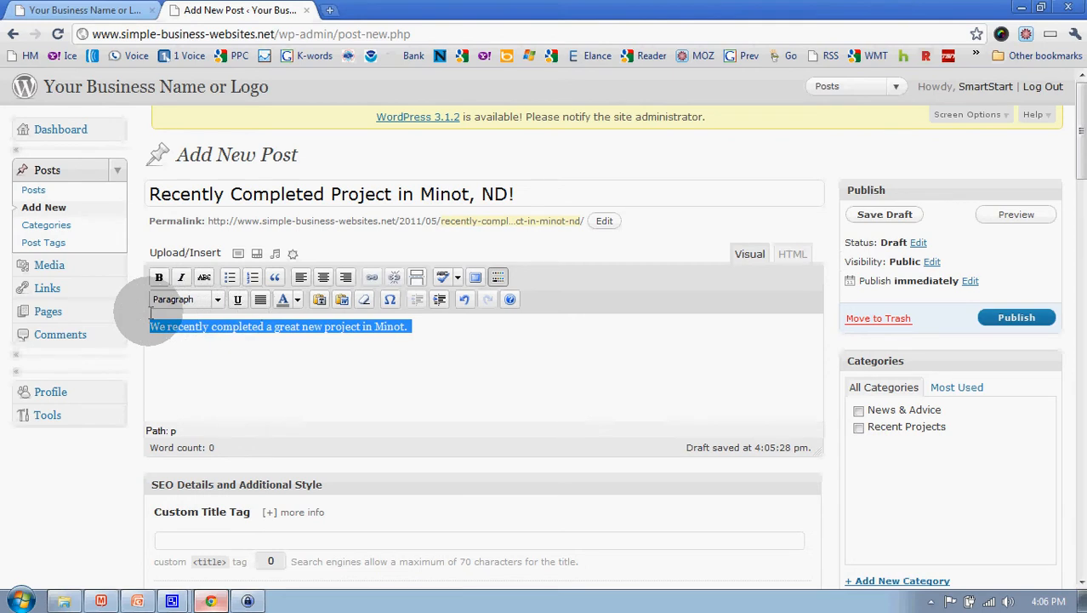
{"action": "left_click", "coordinate": [217, 302]}
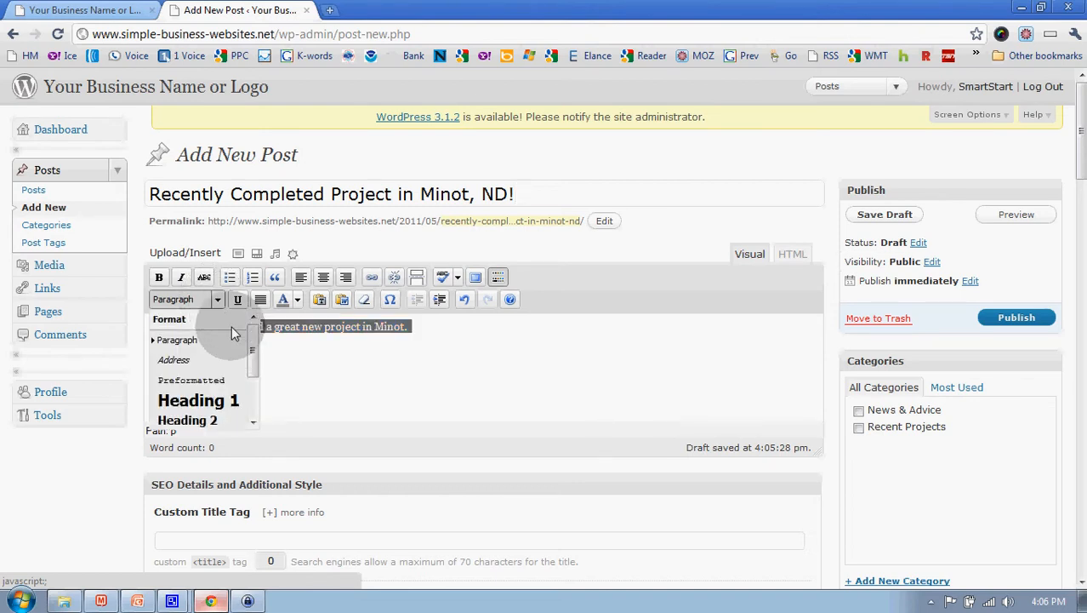
{"action": "left_click_drag", "start_coordinate": [255, 332], "coordinate": [254, 365]}
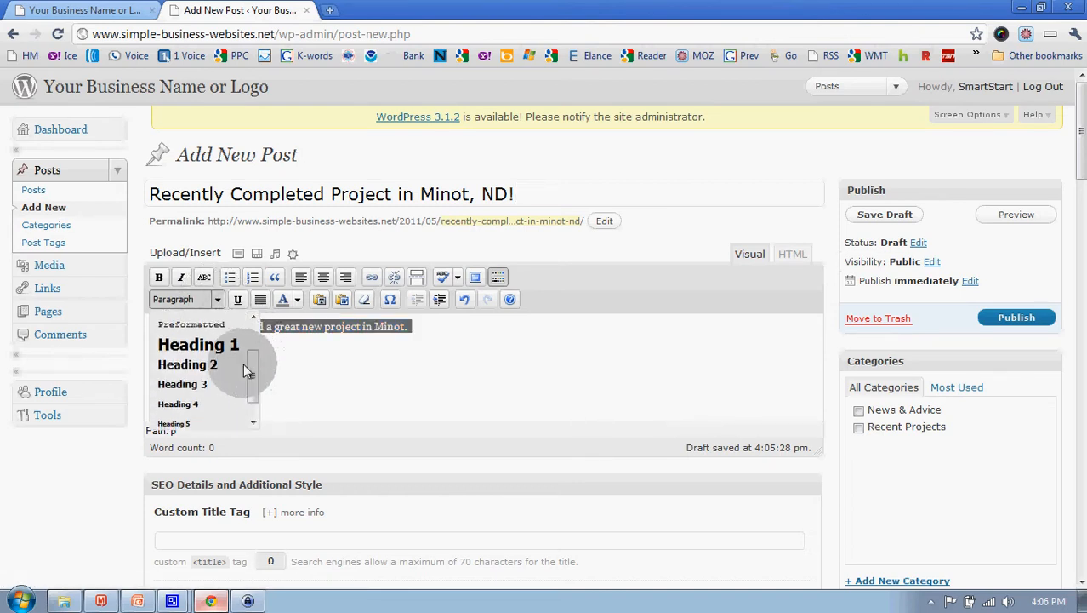
{"action": "left_click", "coordinate": [197, 367]}
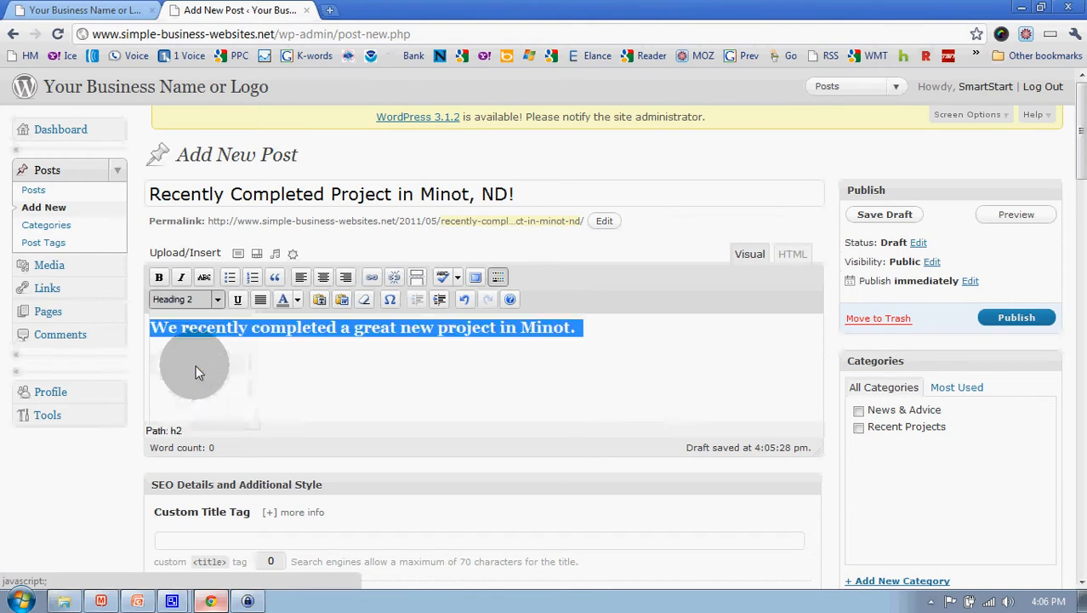
{"action": "left_click", "coordinate": [353, 372]}
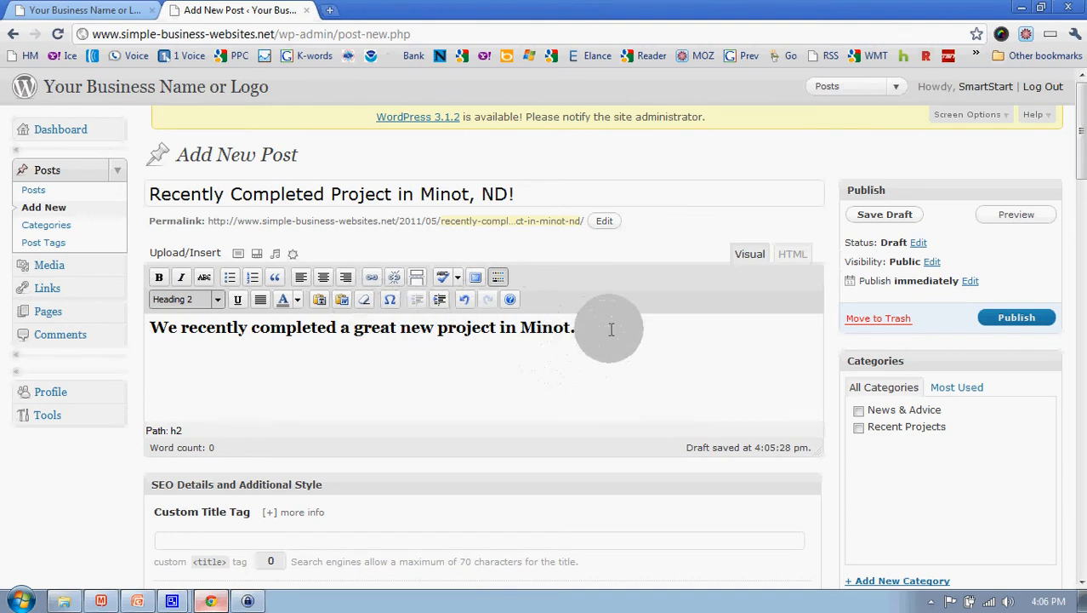
Step: Set the body sentence's format back to Paragraph
{"action": "left_click_drag", "start_coordinate": [612, 329], "coordinate": [583, 332]}
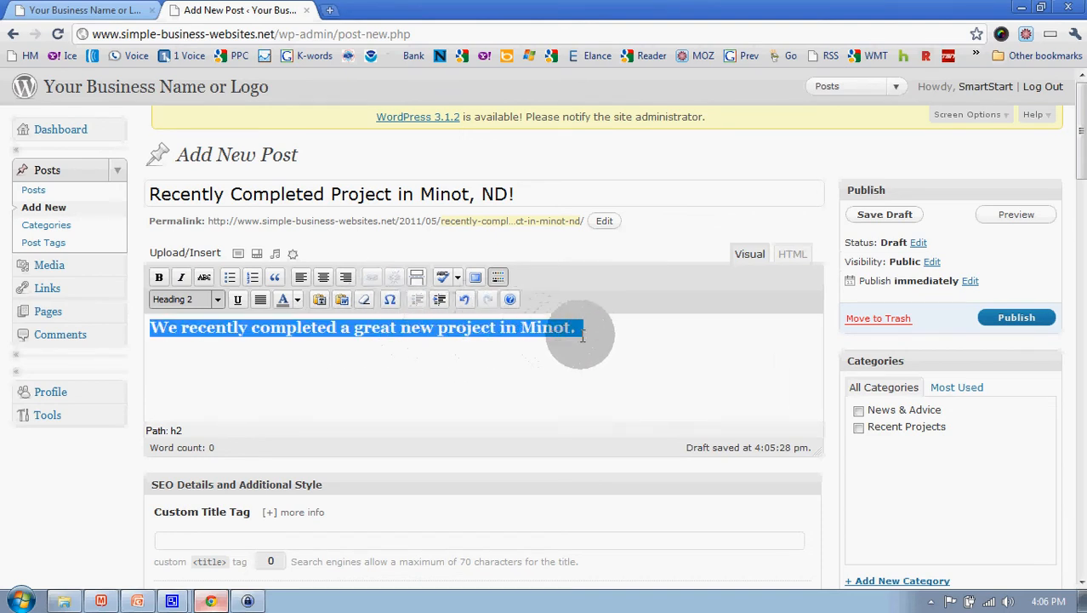
{"action": "left_click", "coordinate": [217, 300]}
{"action": "mouse_move", "coordinate": [253, 341]}
{"action": "left_mouse_down"}
{"action": "mouse_move", "coordinate": [251, 366]}
{"action": "mouse_move", "coordinate": [251, 340]}
{"action": "left_mouse_up"}
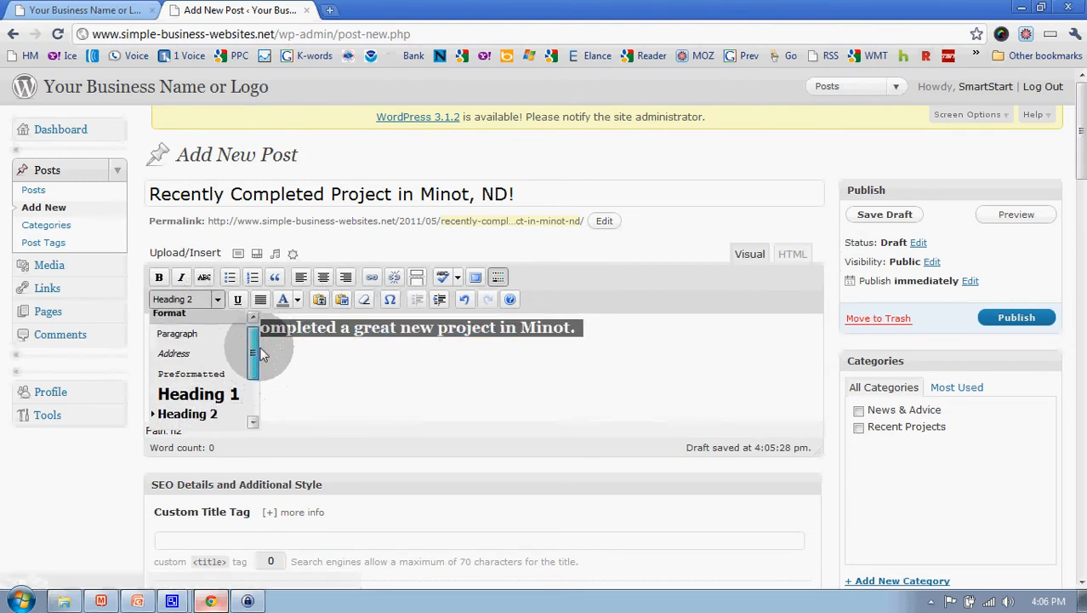
{"action": "left_click", "coordinate": [198, 339]}
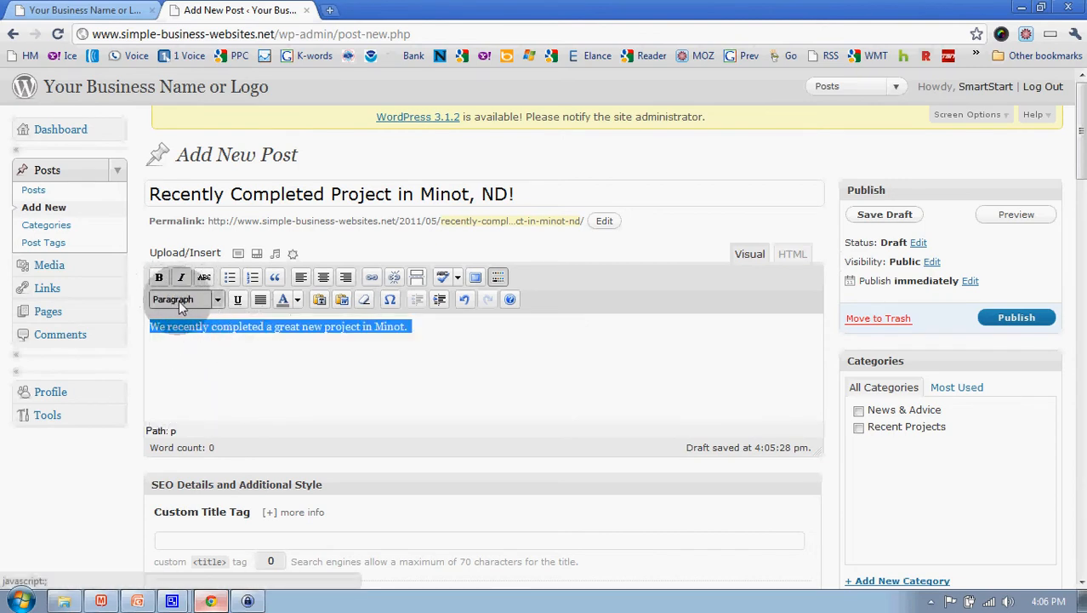
{"action": "left_click", "coordinate": [435, 330]}
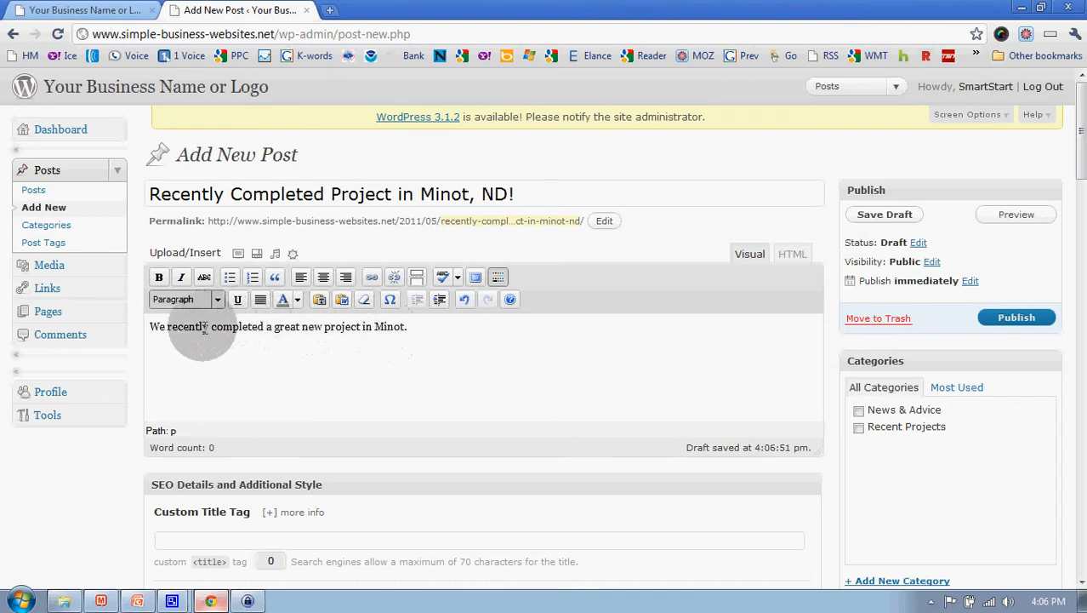
Step: Make the word "Minot." at the end of the body sentence bold
{"action": "left_click_drag", "start_coordinate": [412, 327], "coordinate": [376, 328]}
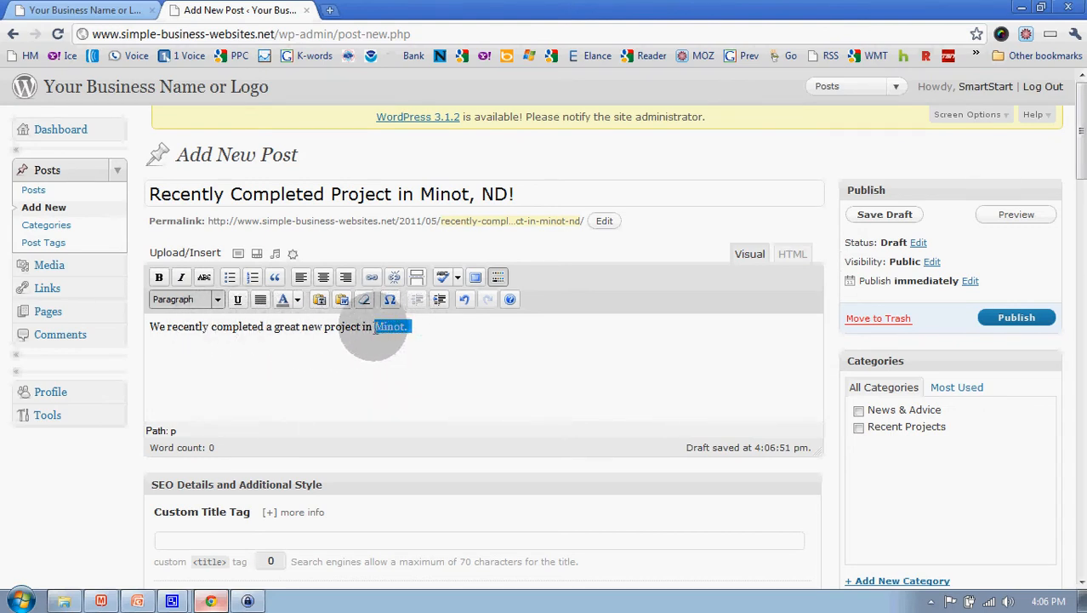
{"action": "left_click", "coordinate": [159, 278]}
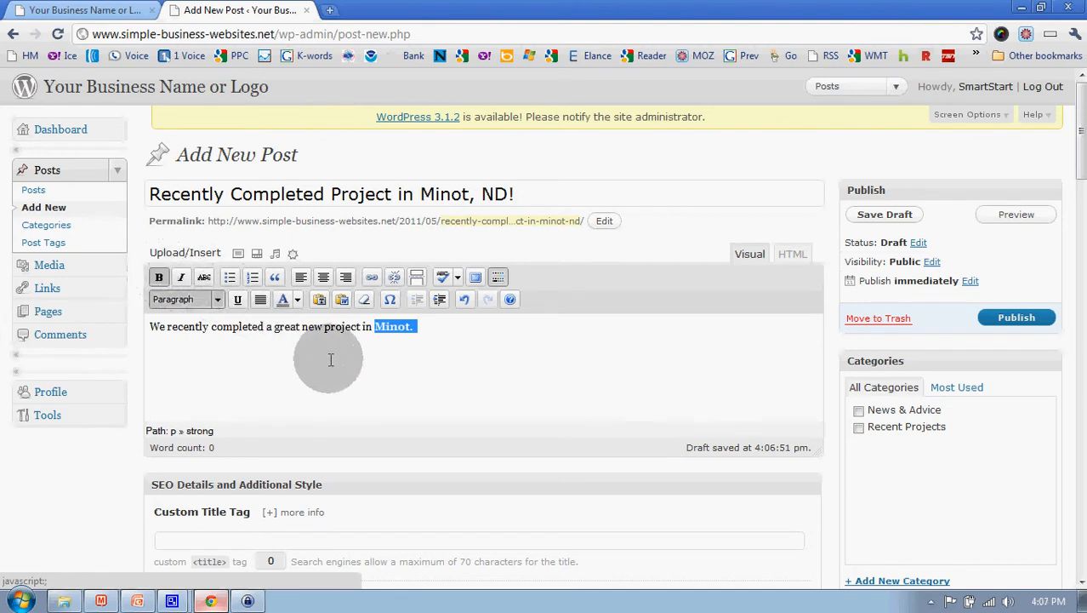
{"action": "left_click", "coordinate": [457, 332]}
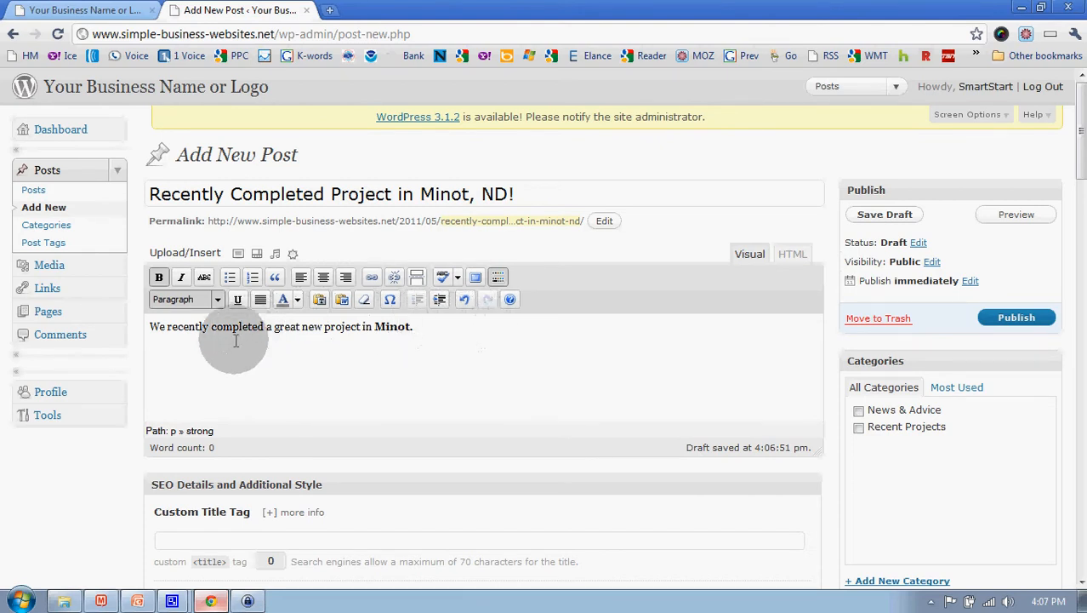
Step: Indent the body paragraph one level and remove the indent again
{"action": "left_click", "coordinate": [153, 328]}
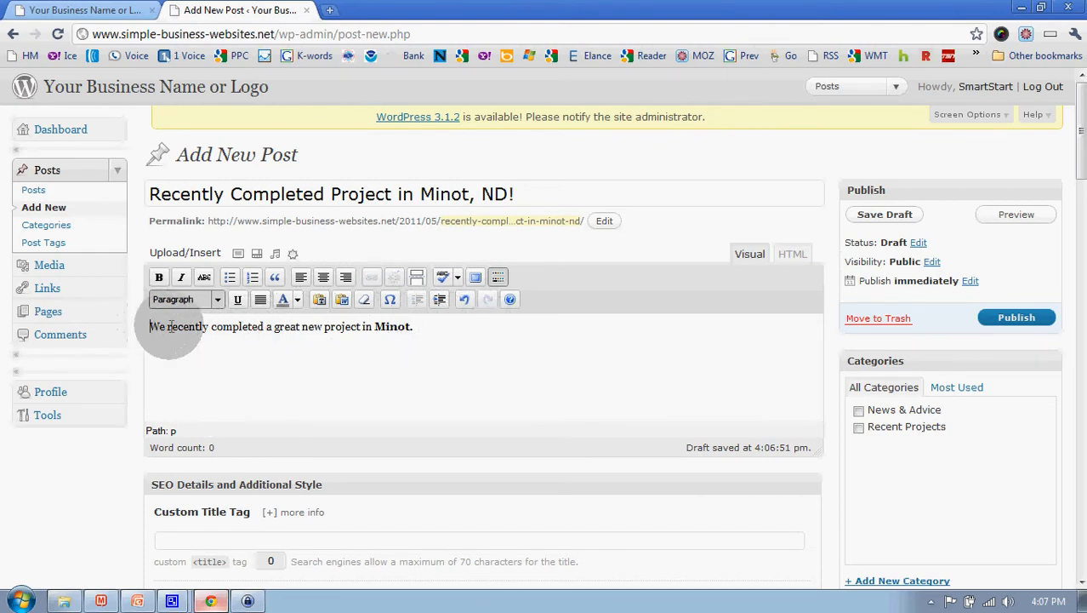
{"action": "left_click", "coordinate": [439, 300]}
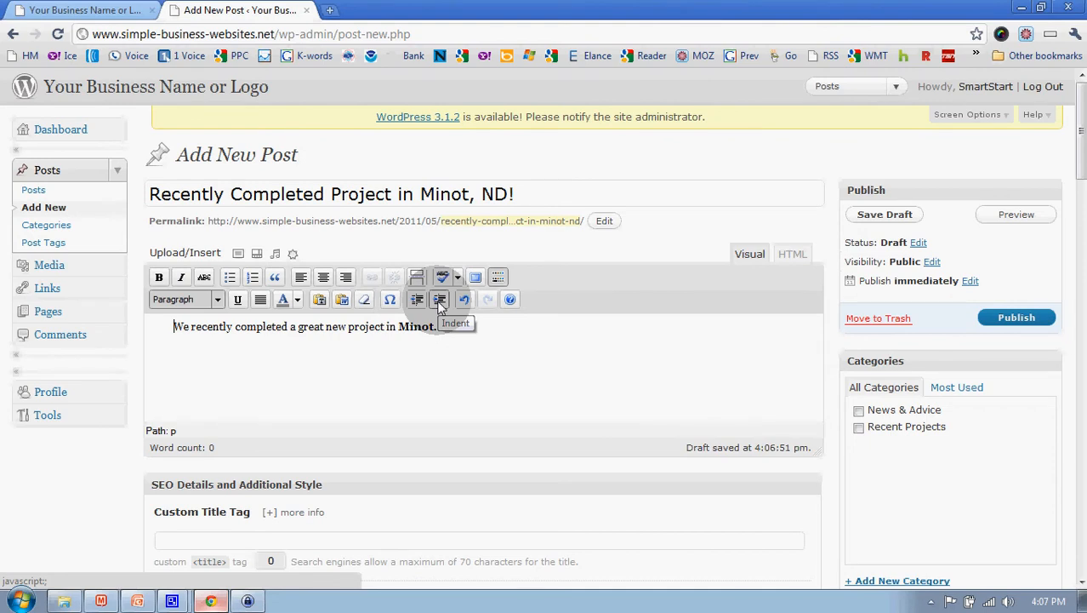
{"action": "left_click", "coordinate": [417, 303]}
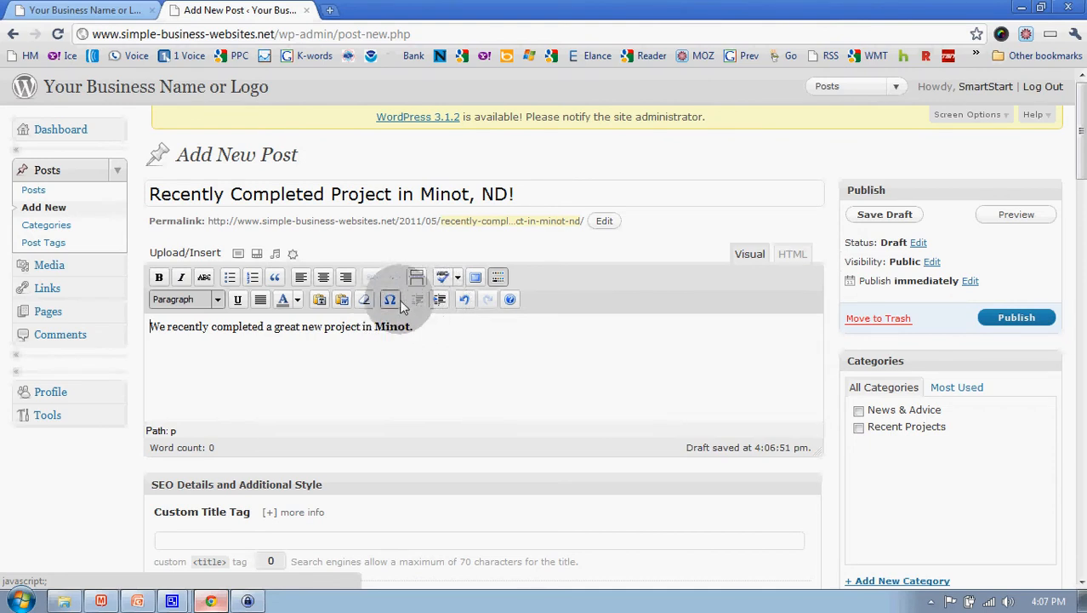
Step: Center the body paragraph
{"action": "left_click", "coordinate": [323, 279]}
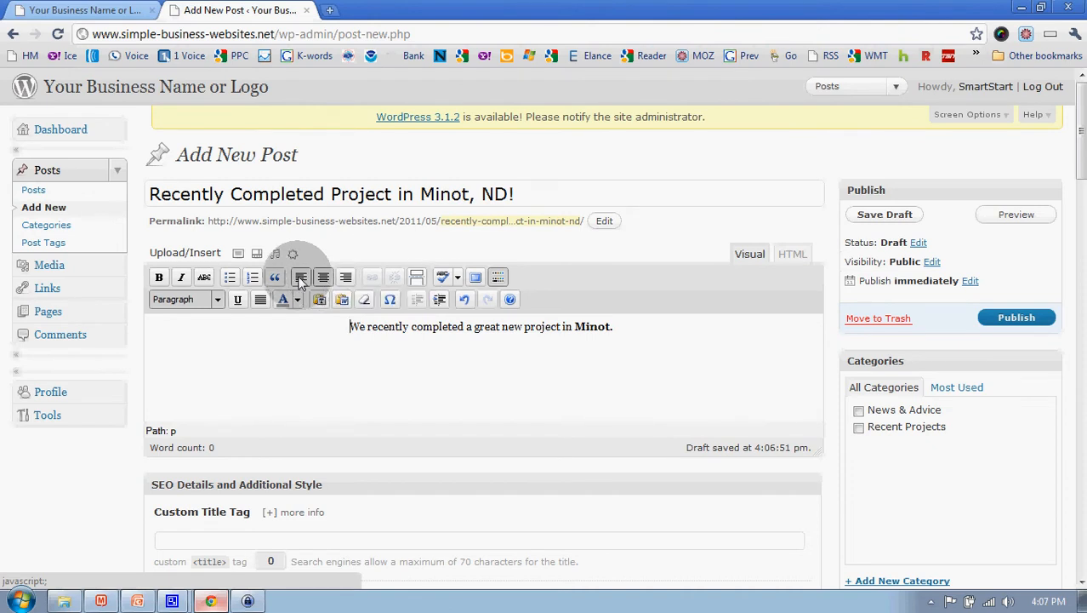
Step: Align the body paragraph to the left again
{"action": "left_click", "coordinate": [301, 279]}
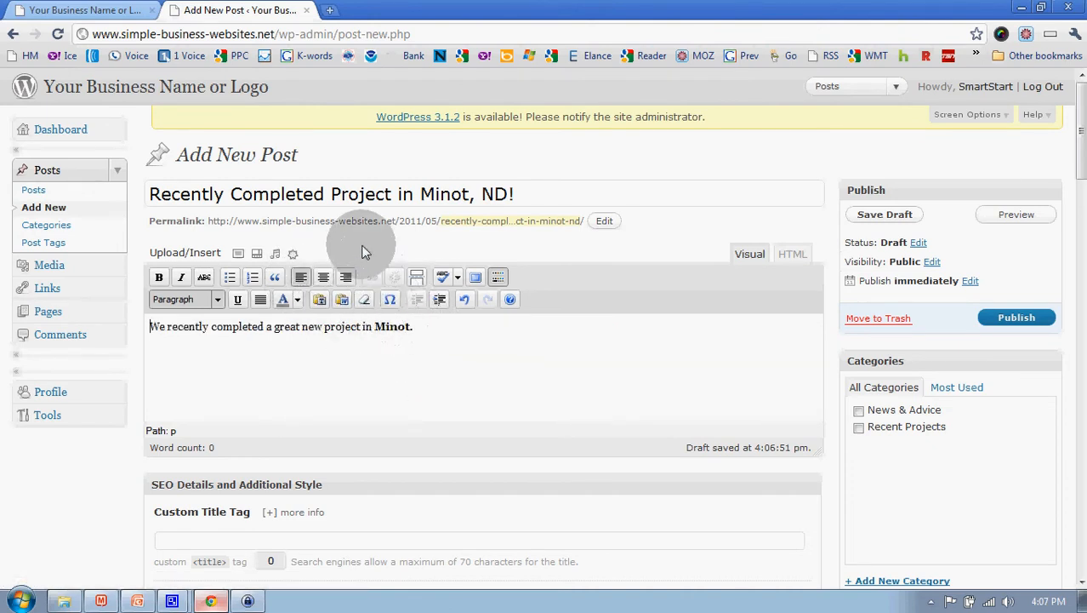
Step: Open the Add an Image dialog to view its image sources, close it, and return to the end of the body sentence
{"action": "left_click", "coordinate": [238, 255]}
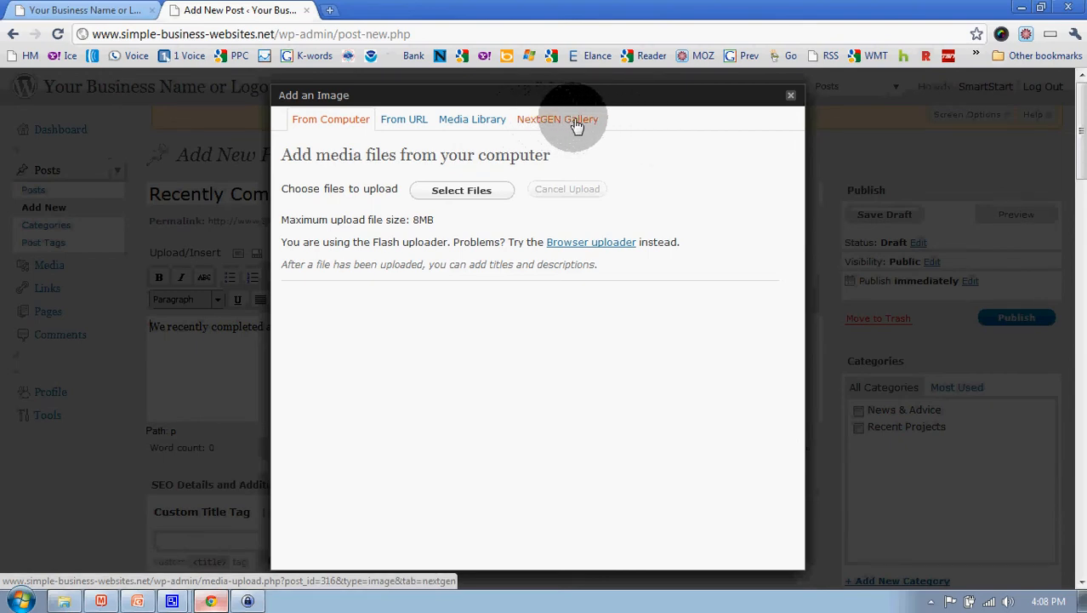
{"action": "left_click", "coordinate": [792, 99]}
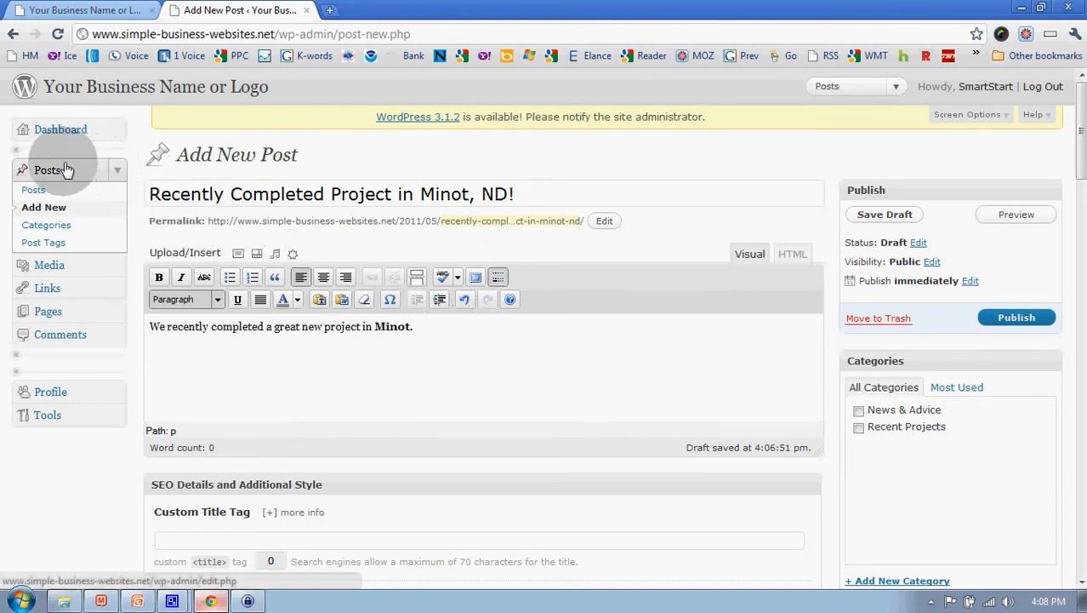
{"action": "left_click", "coordinate": [429, 328]}
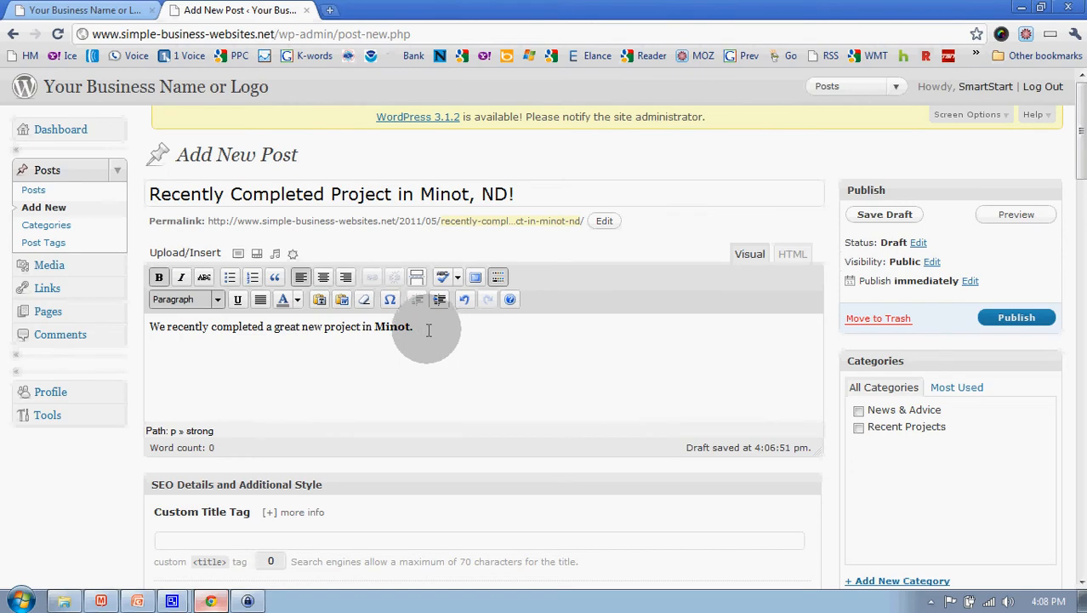
Step: Enter "New Home Construction in Minot" as the post's custom title tag
{"action": "scroll", "coordinate": [420, 343], "scroll_direction": "down", "scroll_amount": 3}
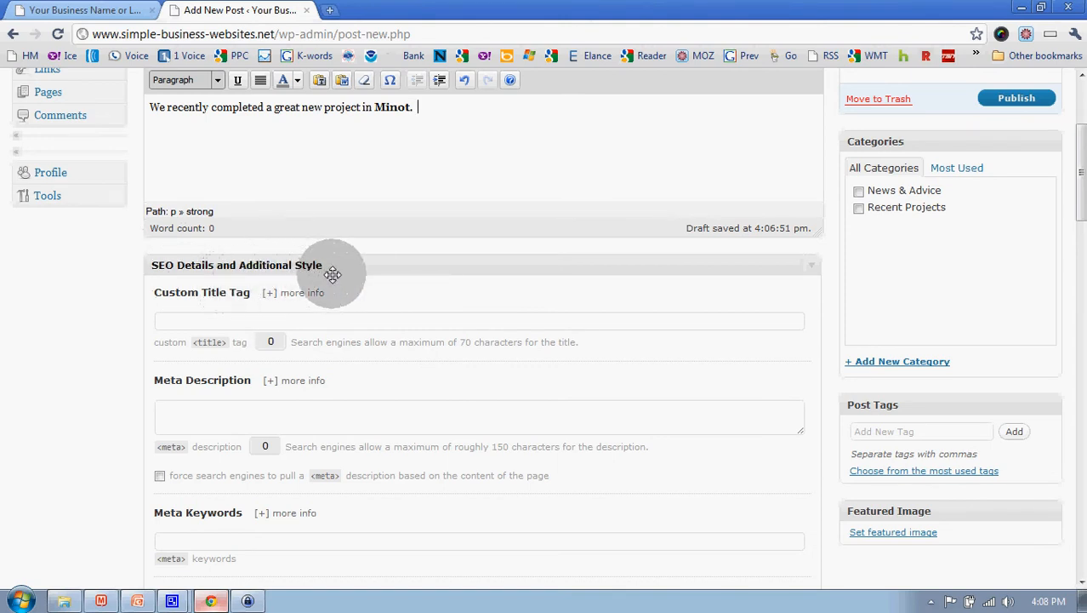
{"action": "left_click", "coordinate": [169, 320]}
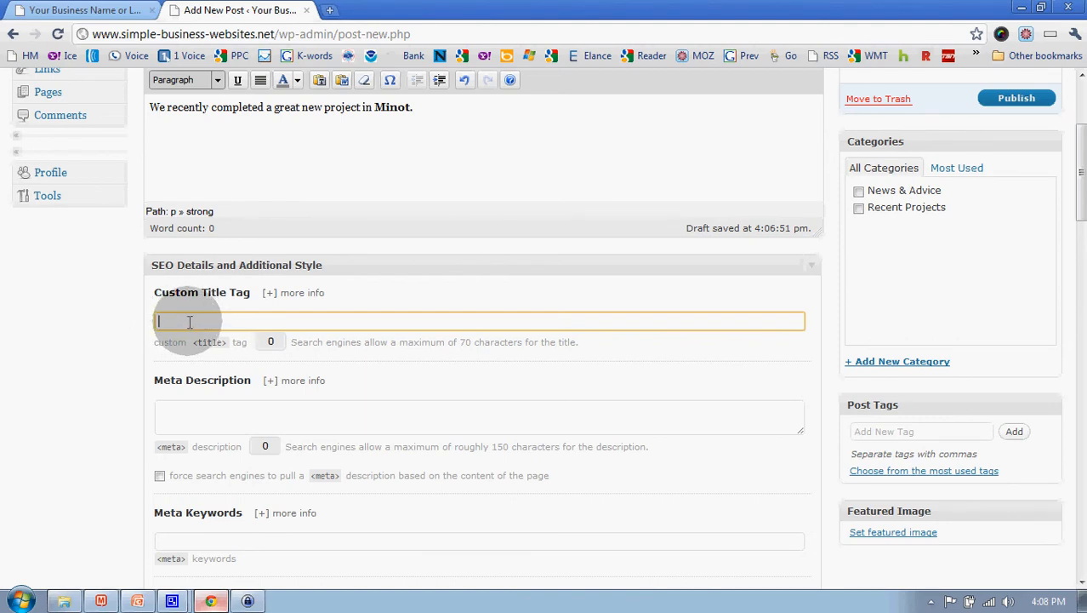
{"action": "scroll", "coordinate": [236, 323], "scroll_direction": "up", "scroll_amount": 3}
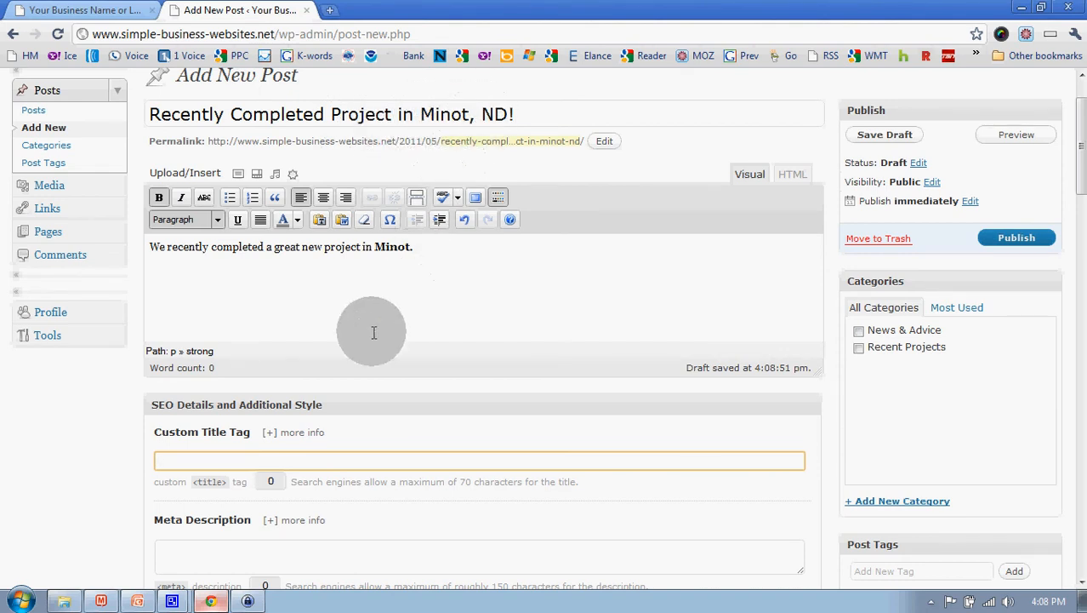
{"action": "left_click", "coordinate": [205, 461]}
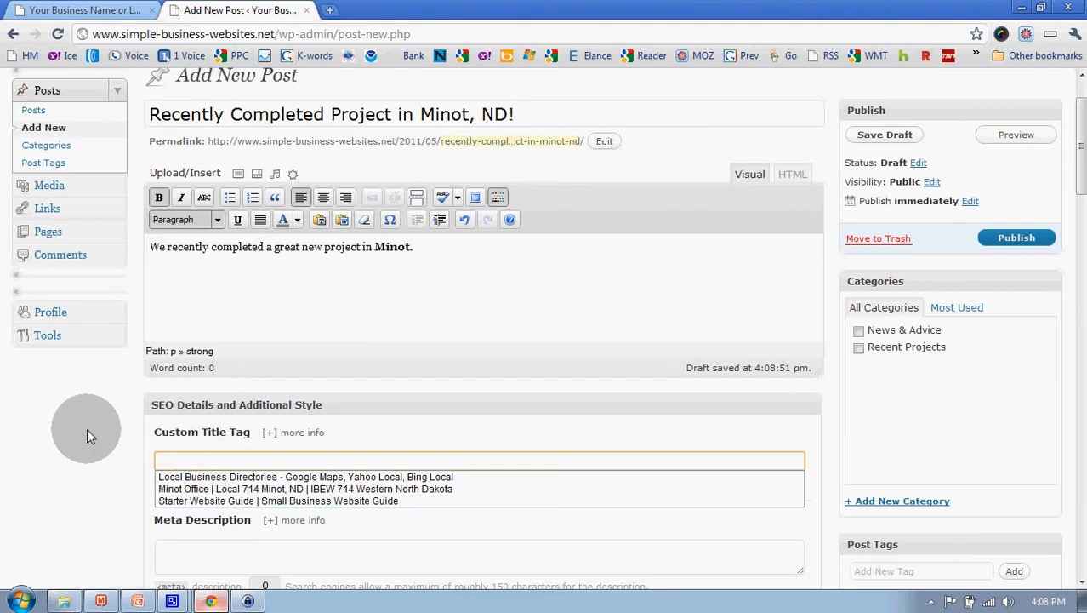
{"action": "type", "text": "new"}
{"action": "key", "text": "BackSpace"}
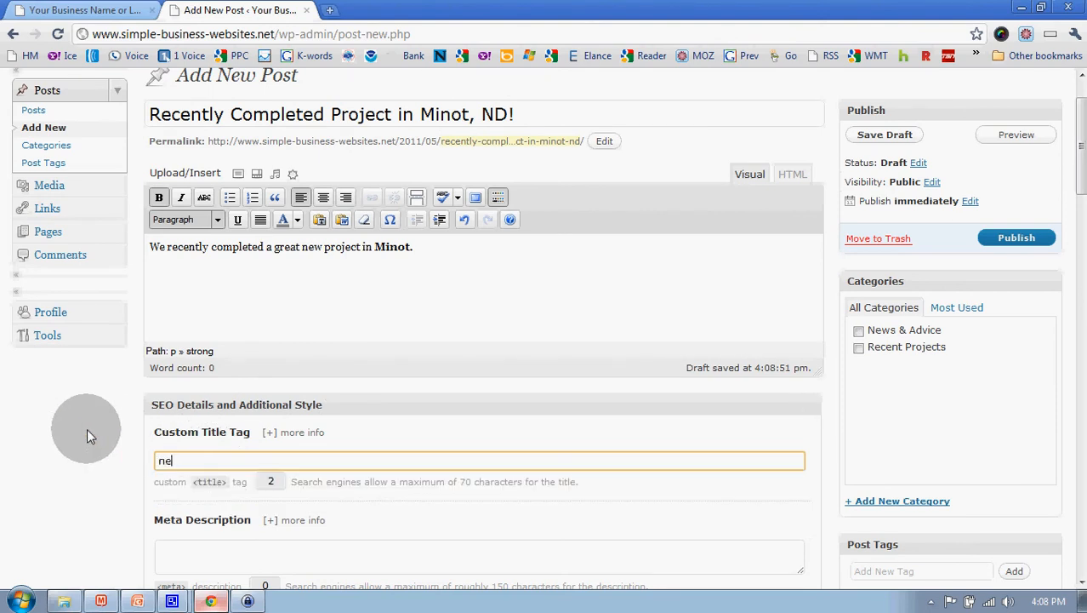
{"action": "key", "text": "BackSpace"}
{"action": "key", "text": "BackSpace"}
{"action": "type", "text": "New Home Construction in Minot"}
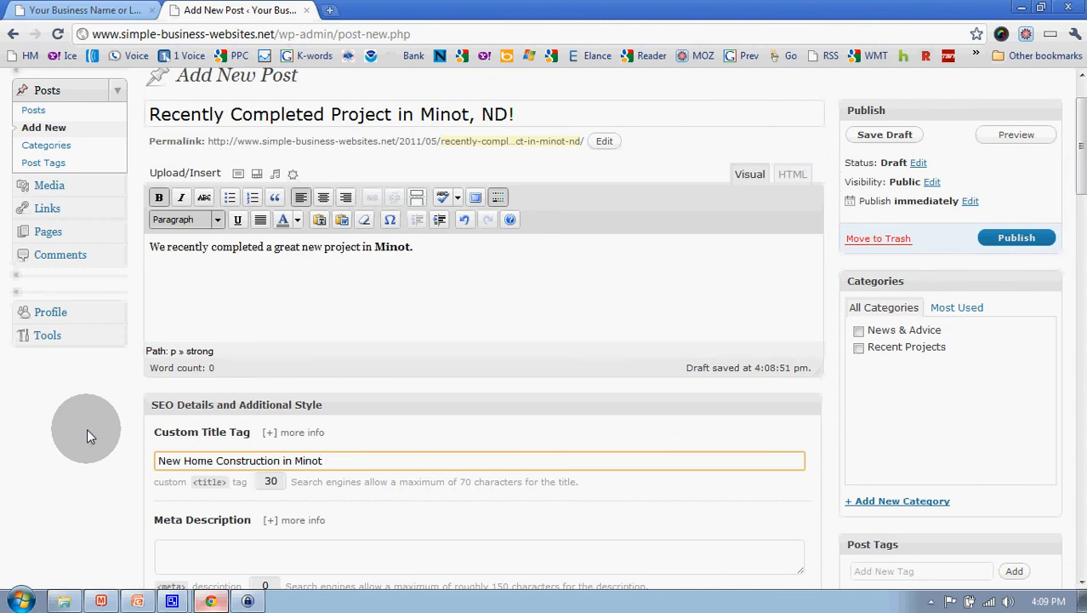
Step: Clear the text from the post's custom title tag
{"action": "left_click_drag", "start_coordinate": [350, 458], "coordinate": [166, 464]}
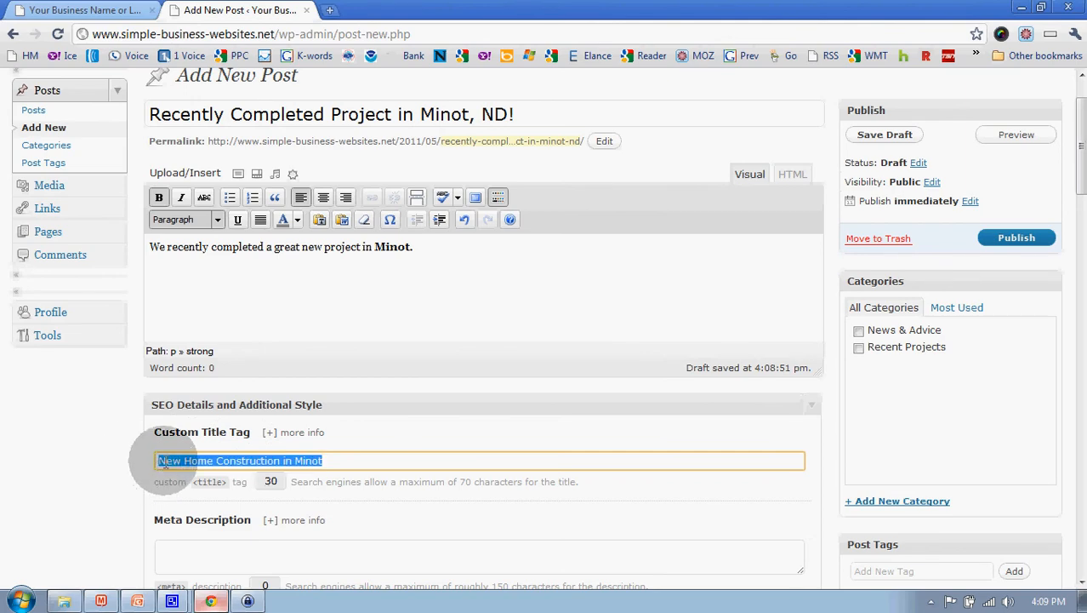
{"action": "key", "text": "Delete"}
Step: Look through the post's SEO, image and thumbnail, JavaScript and multimedia box options, and return to the post editor
{"action": "scroll", "coordinate": [453, 403], "scroll_direction": "down", "scroll_amount": 1}
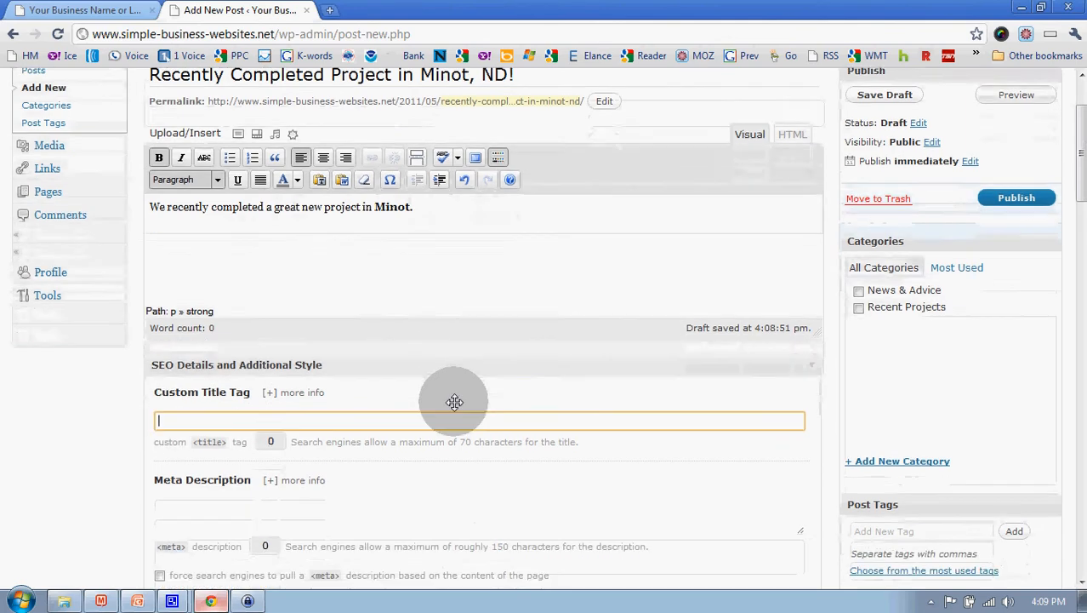
{"action": "left_click", "coordinate": [225, 383]}
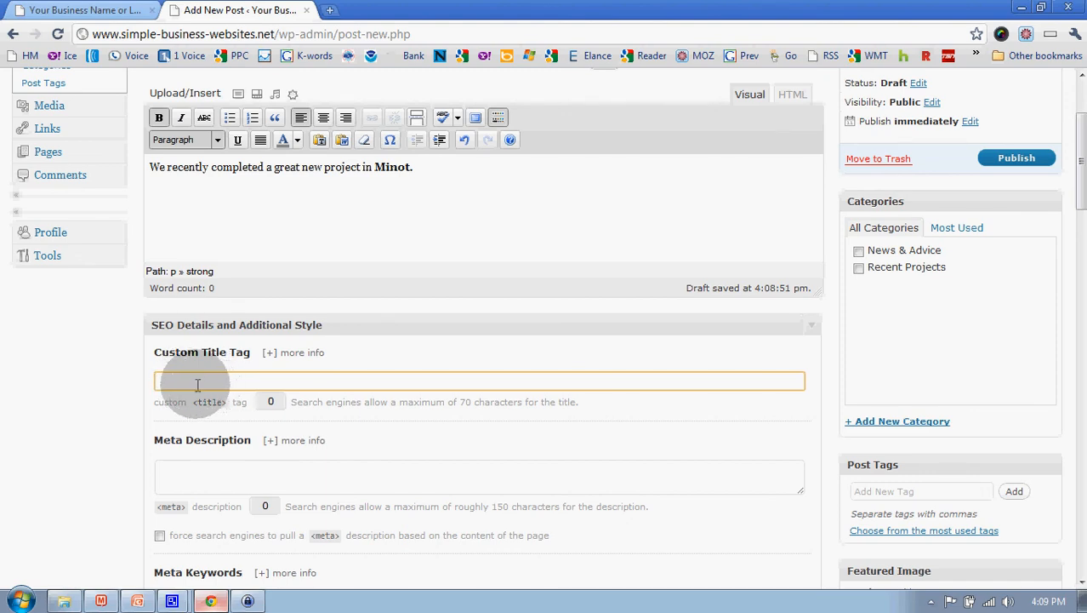
{"action": "scroll", "coordinate": [204, 383], "scroll_direction": "down", "scroll_amount": 3}
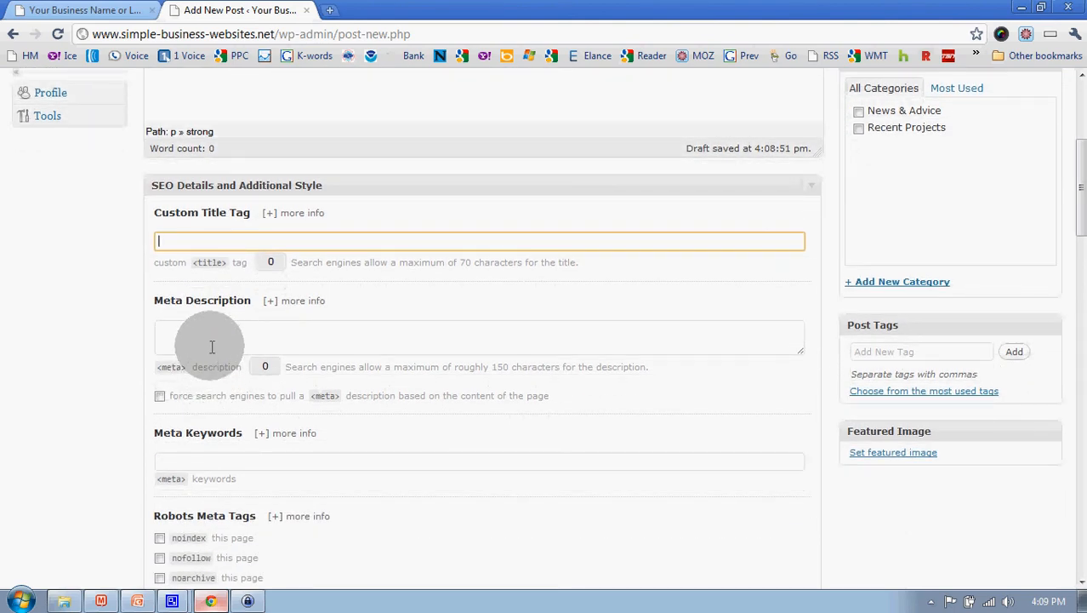
{"action": "scroll", "coordinate": [212, 346], "scroll_direction": "down", "scroll_amount": 10}
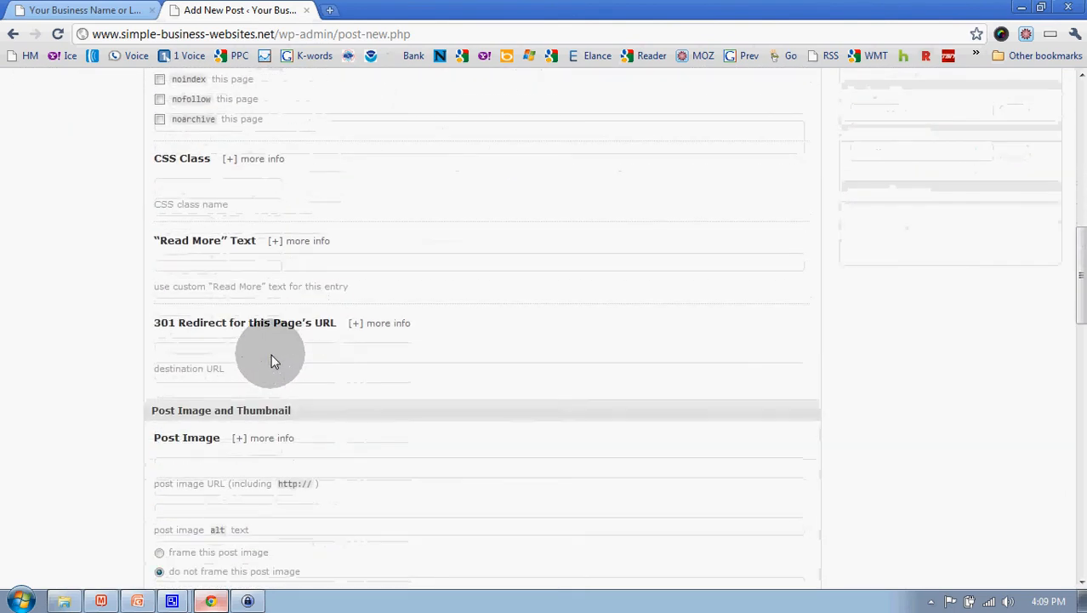
{"action": "scroll", "coordinate": [272, 362], "scroll_direction": "down", "scroll_amount": 13}
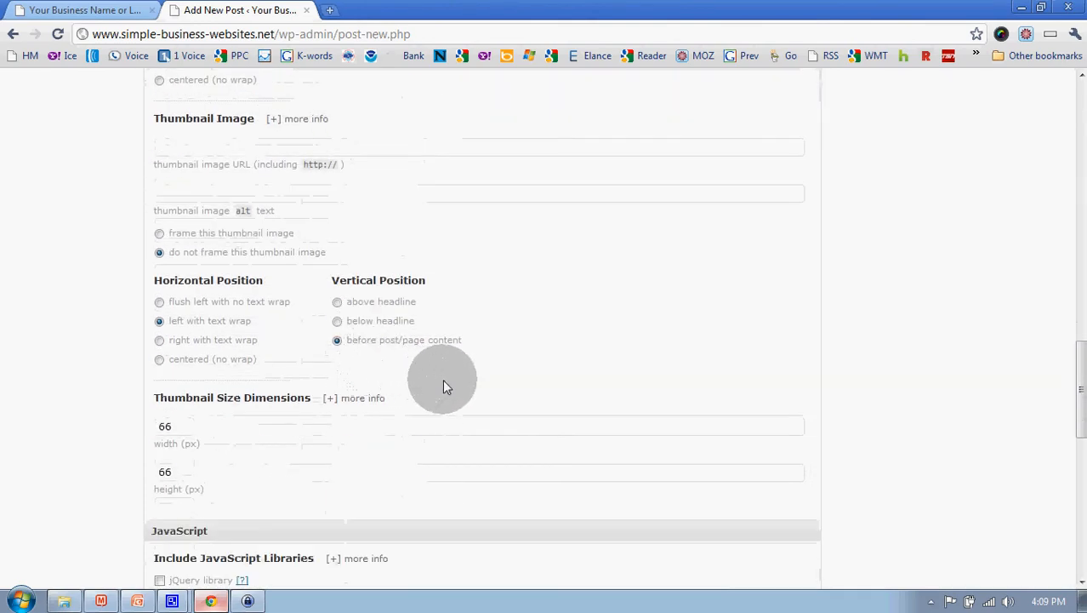
{"action": "scroll", "coordinate": [442, 385], "scroll_direction": "down", "scroll_amount": 15}
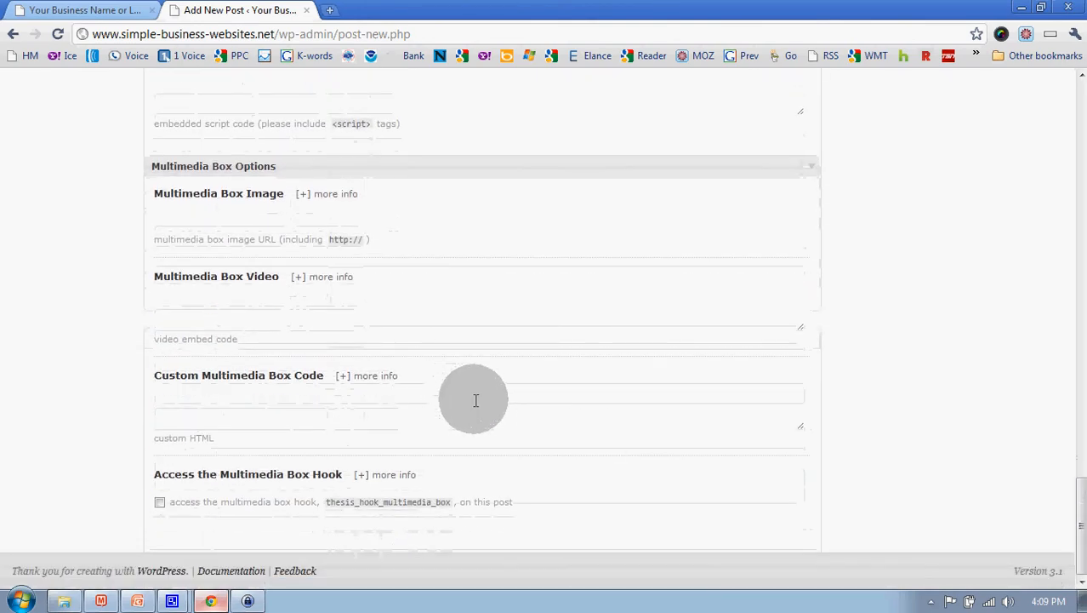
{"action": "scroll", "coordinate": [476, 400], "scroll_direction": "up", "scroll_amount": 20}
{"action": "left_click", "coordinate": [643, 371]}
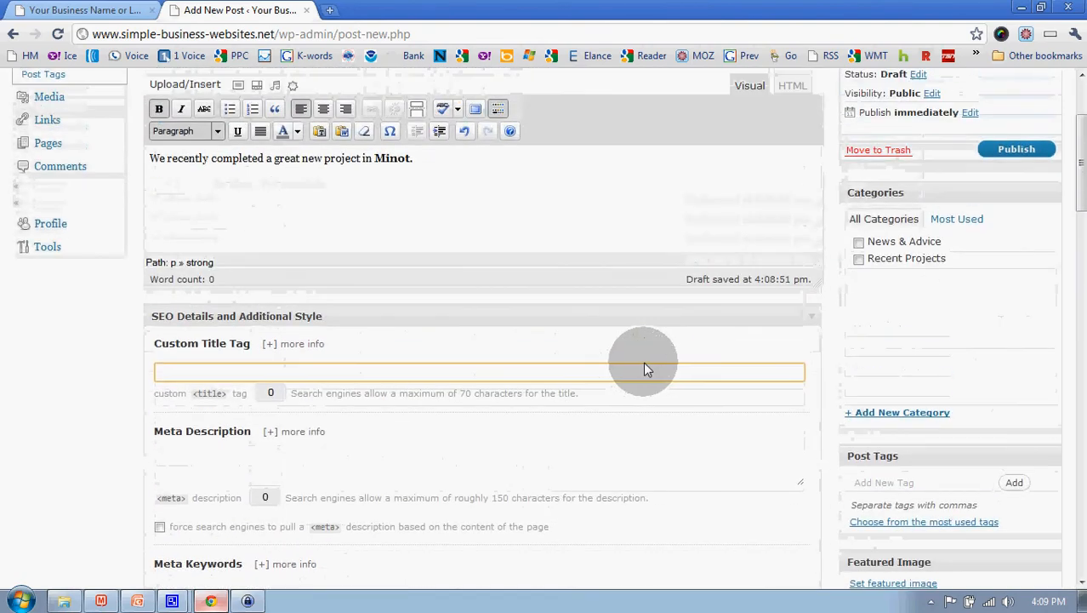
{"action": "scroll", "coordinate": [643, 366], "scroll_direction": "up", "scroll_amount": 2}
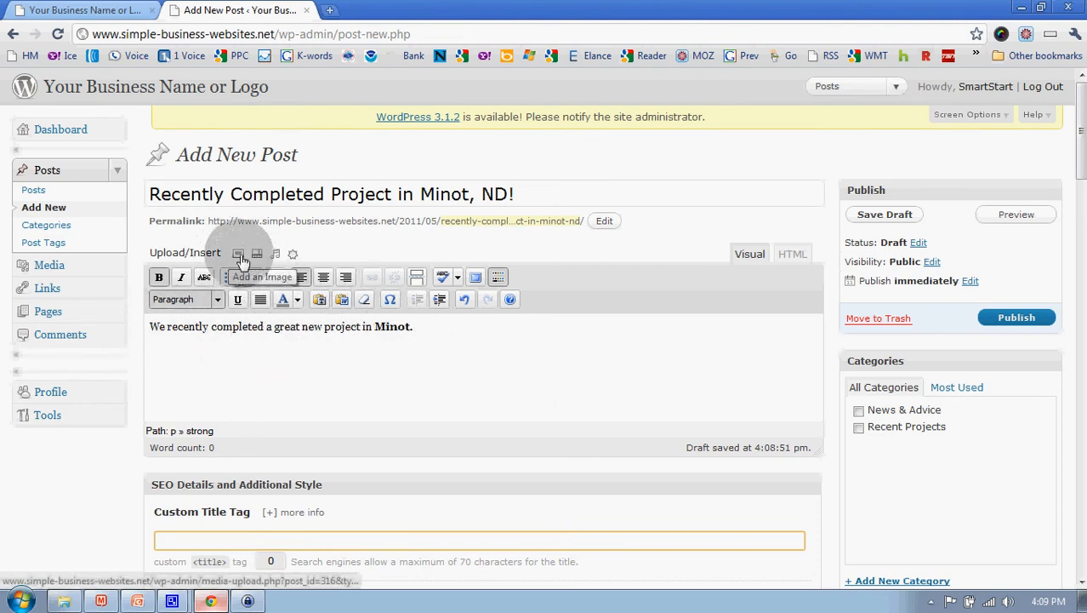
Step: Assign the post to the Recent Projects category and publish it
{"action": "left_click", "coordinate": [859, 431]}
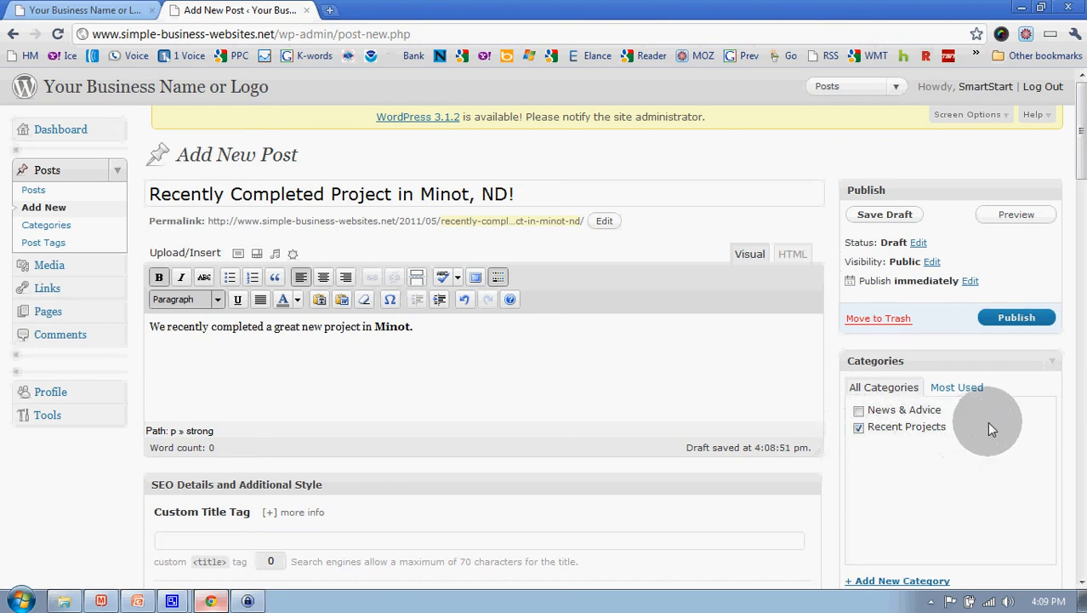
{"action": "left_click", "coordinate": [1015, 318]}
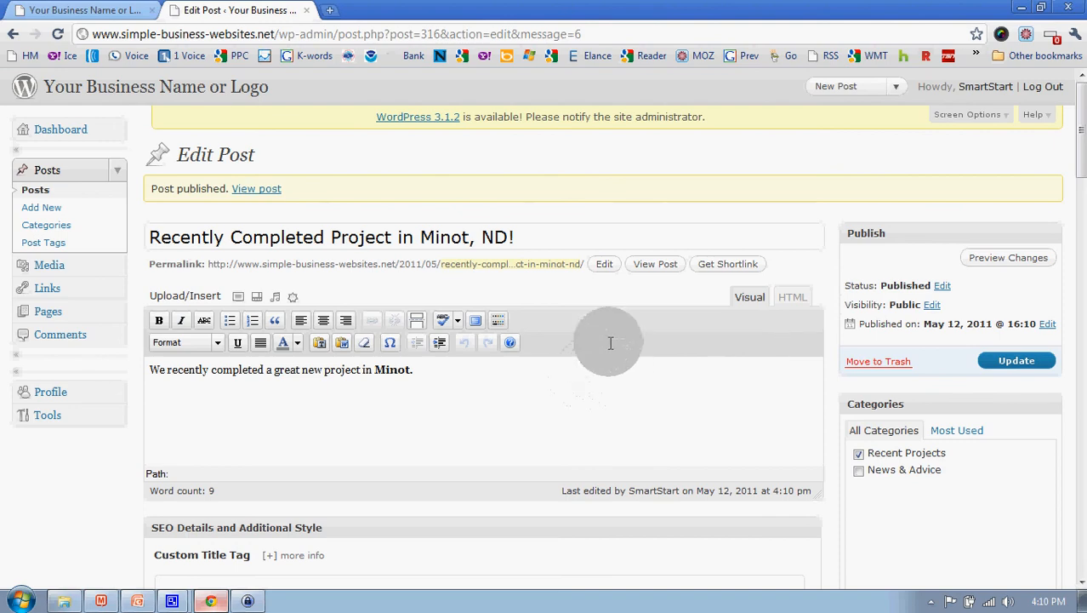
Step: Switch to the website's blog page, reload it, and check how the Minot project post appears among the other posts
{"action": "left_click", "coordinate": [68, 10]}
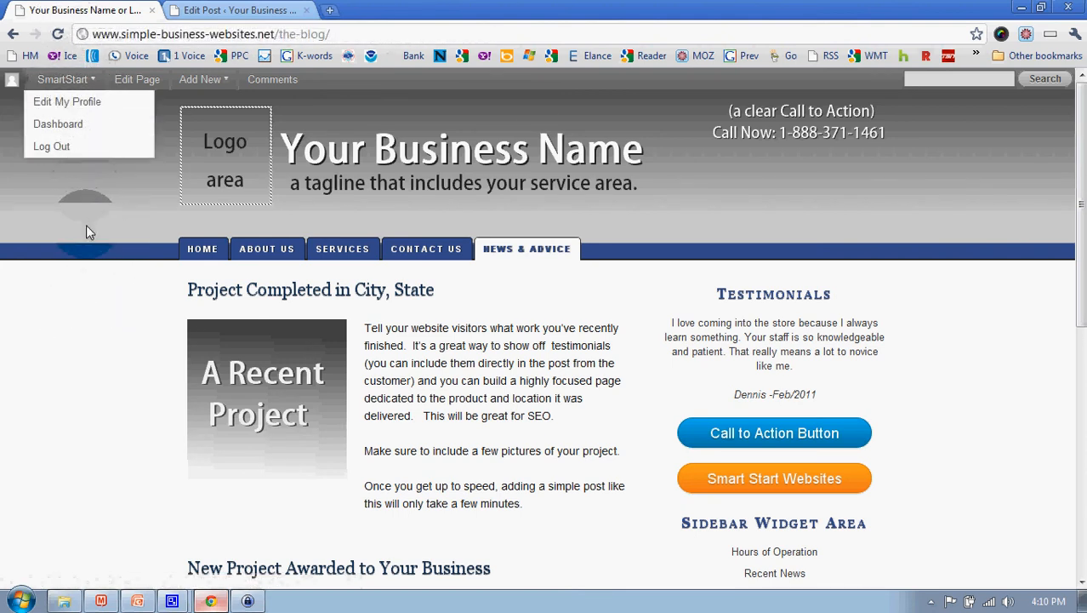
{"action": "left_click", "coordinate": [58, 34]}
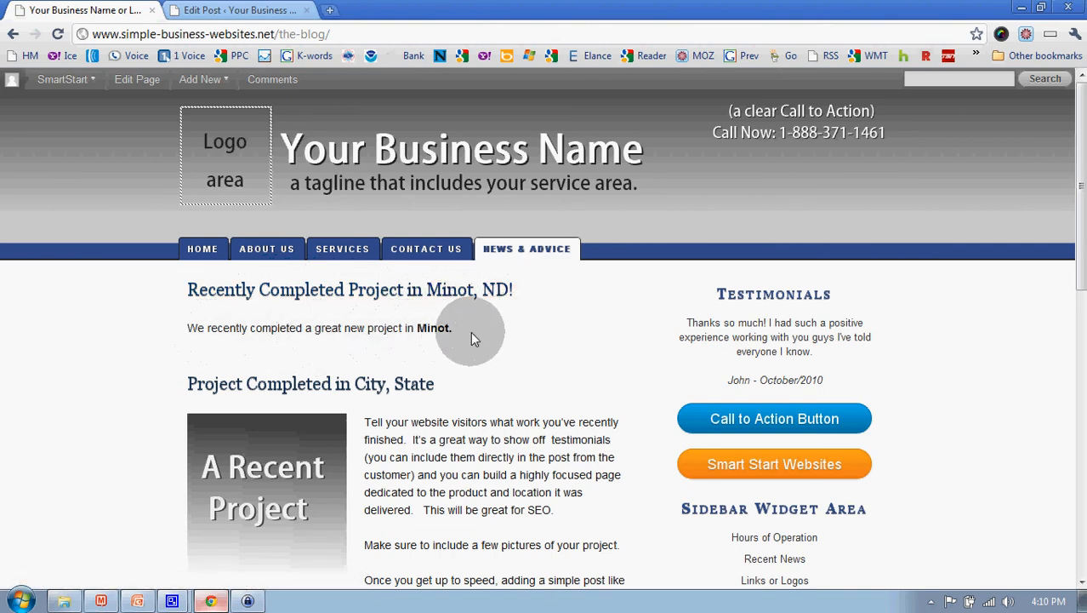
{"action": "scroll", "coordinate": [380, 329], "scroll_direction": "down", "scroll_amount": 1}
{"action": "scroll", "coordinate": [379, 330], "scroll_direction": "down", "scroll_amount": 3}
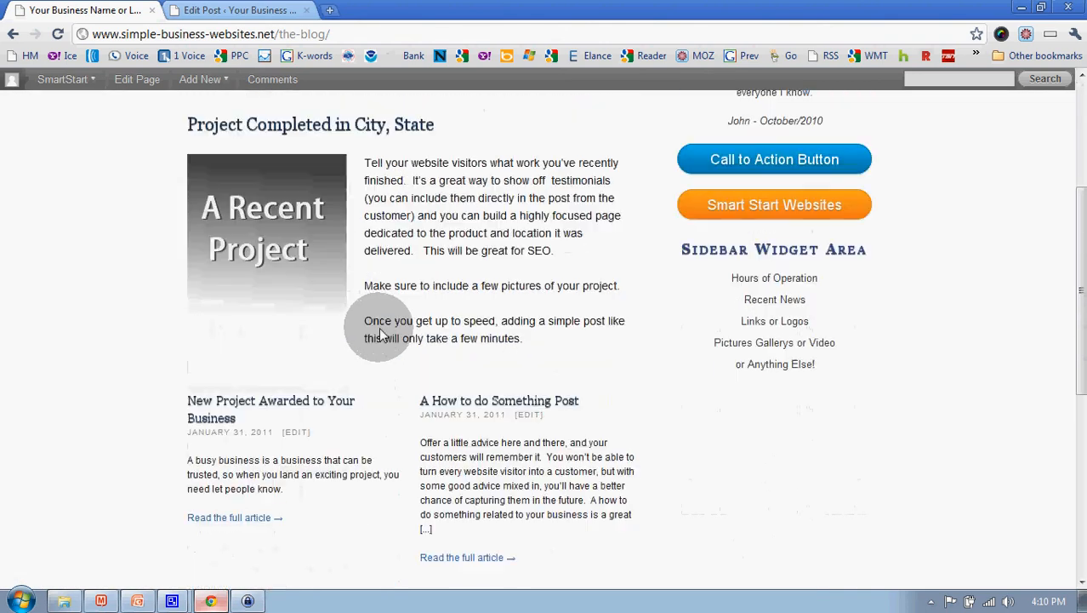
{"action": "scroll", "coordinate": [382, 323], "scroll_direction": "up", "scroll_amount": 3}
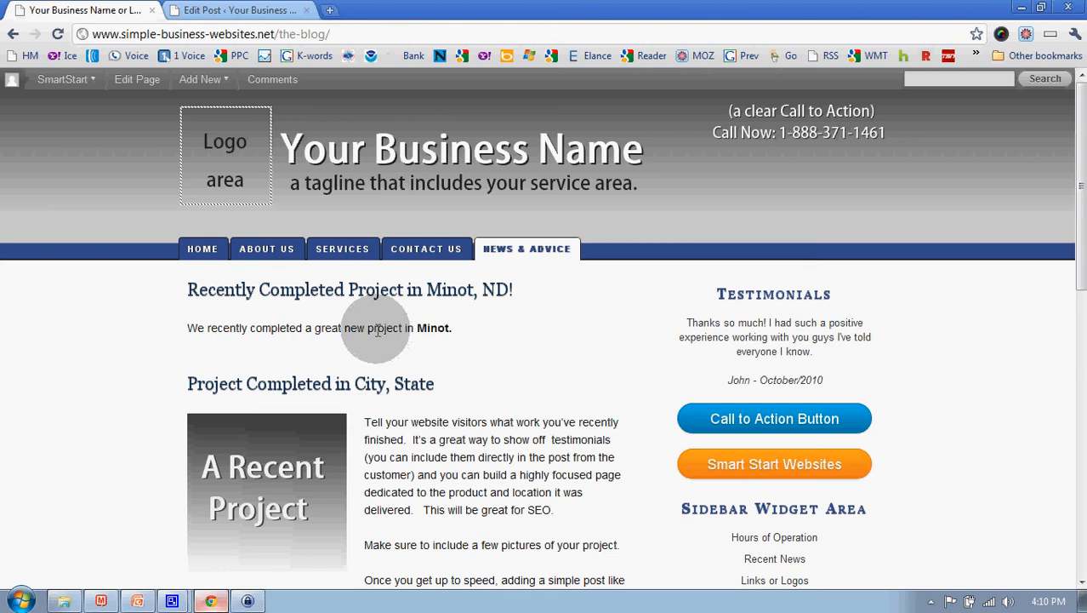
{"action": "mouse_move", "coordinate": [194, 75]}
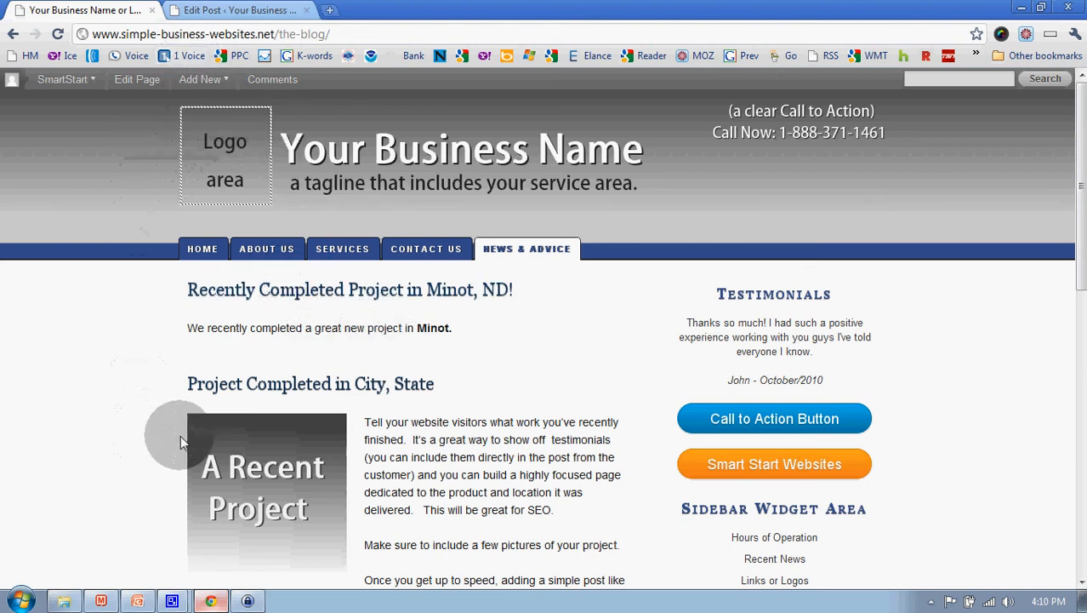